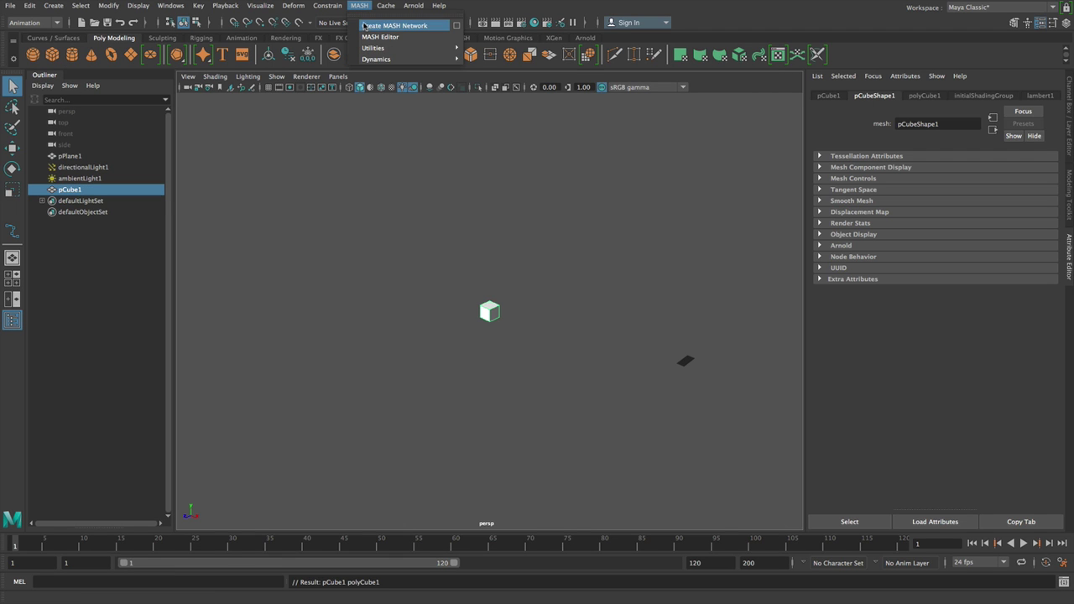
Step: Create a MASH network from the cube and set its distribution type to Grid
{"action": "left_click", "coordinate": [392, 26]}
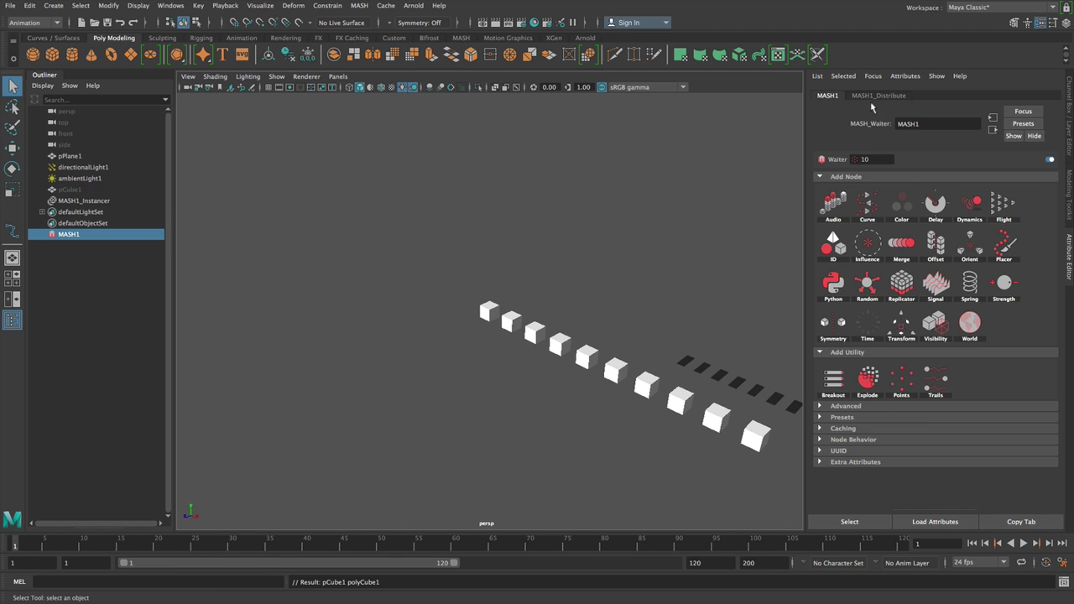
{"action": "left_click", "coordinate": [874, 96]}
{"action": "left_click", "coordinate": [914, 193]}
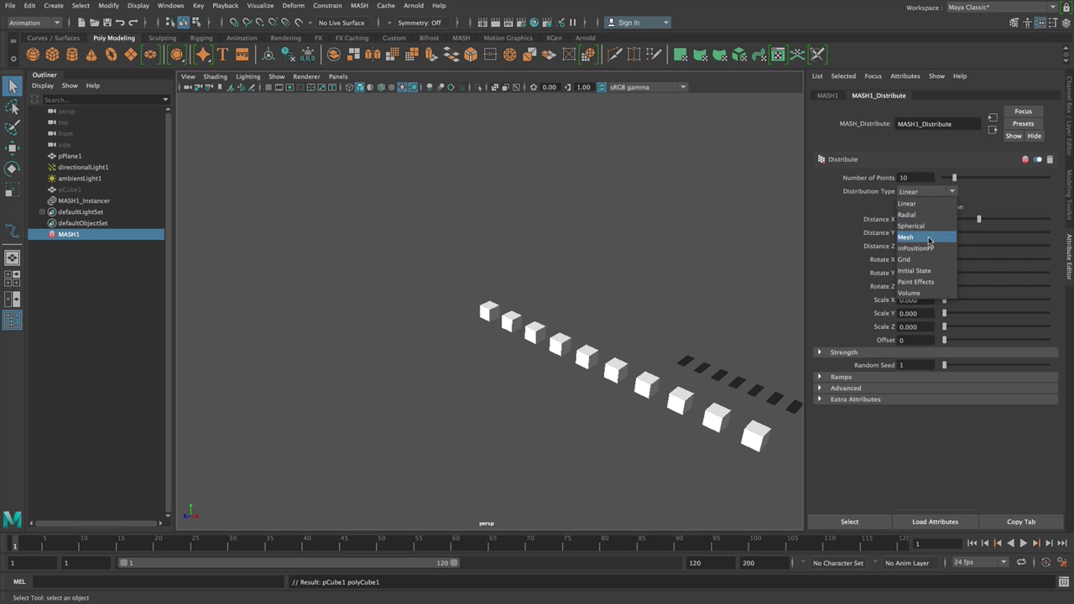
{"action": "left_click", "coordinate": [926, 260]}
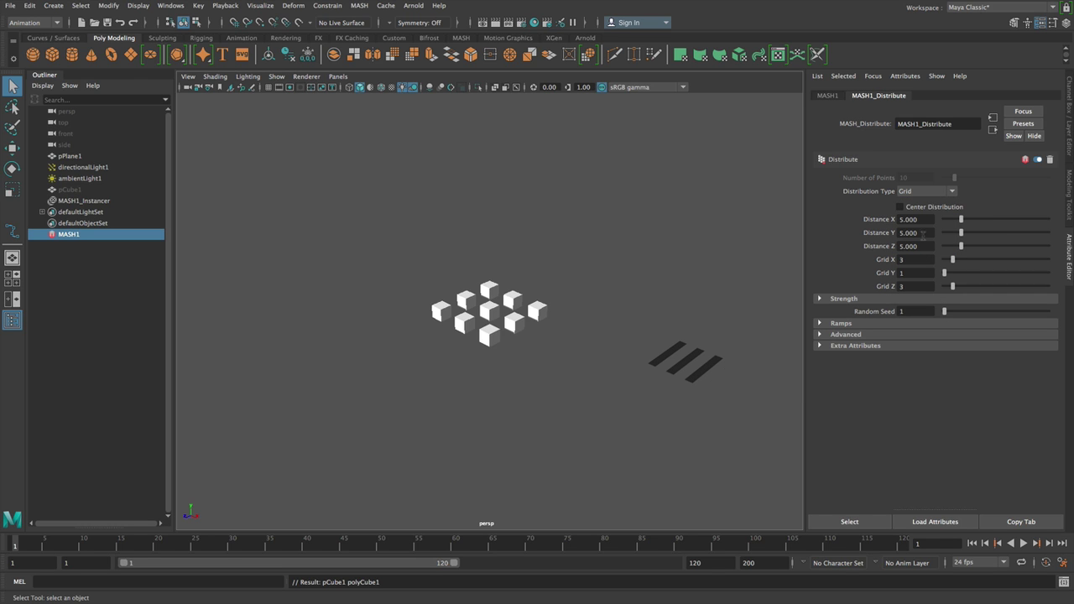
Step: Set the grid distribution's X, Y and Z distances to 7 and its X, Y and Z grid counts to 6
{"action": "type", "text": "7"}
{"action": "key", "text": "Tab"}
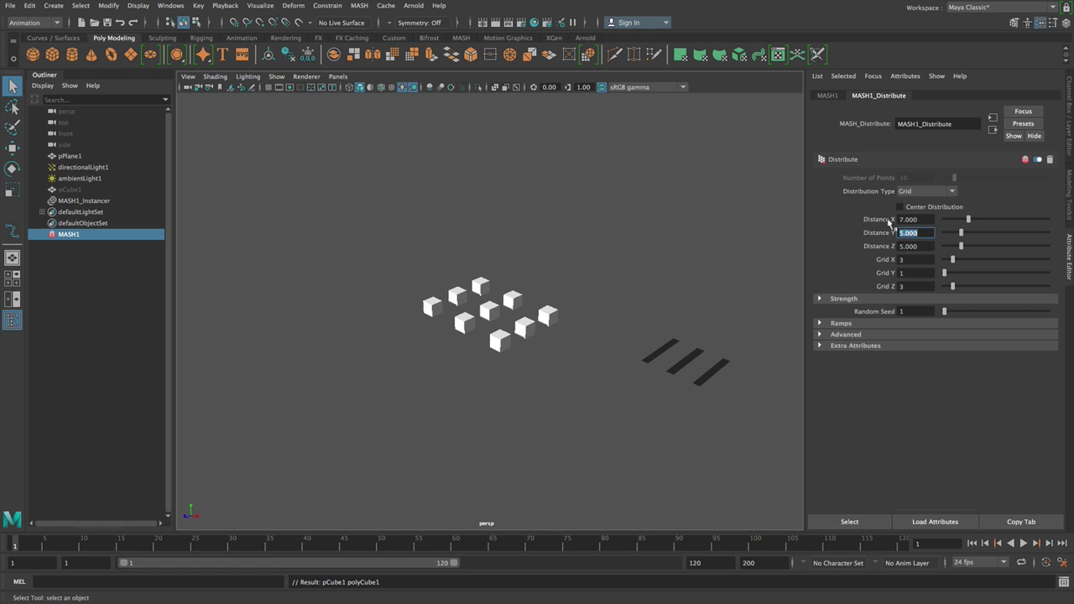
{"action": "type", "text": "7"}
{"action": "key", "text": "Tab"}
{"action": "type", "text": "6"}
{"action": "key", "text": "Tab"}
{"action": "type", "text": "6"}
{"action": "key", "text": "Tab"}
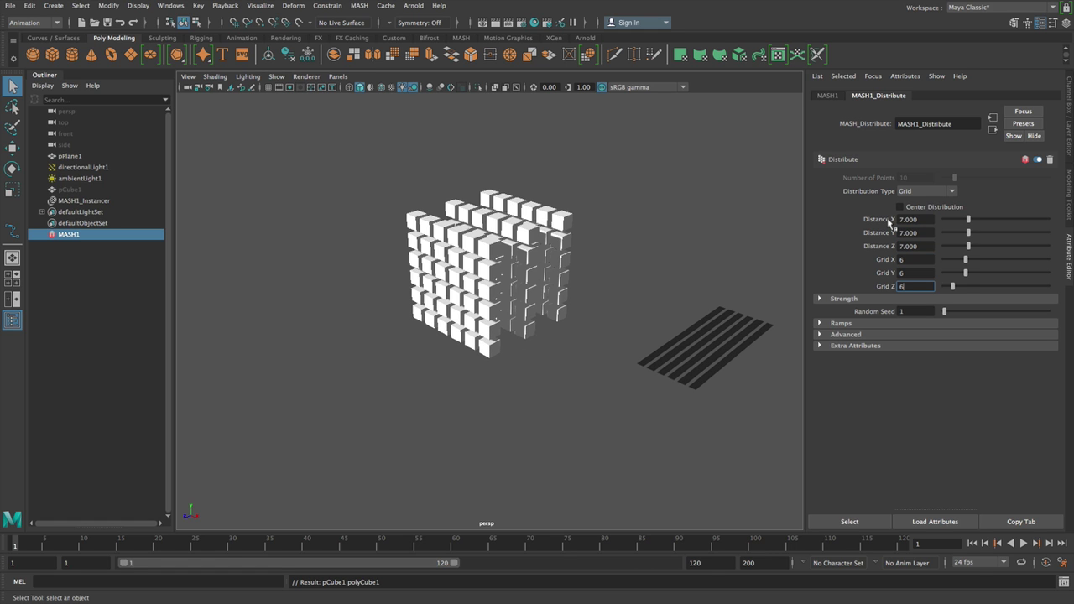
{"action": "type", "text": "6"}
{"action": "key", "text": "Return"}
Step: Add a Dynamics node to the MASH network, play the simulation, and rewind to the first frame
{"action": "left_click", "coordinate": [827, 96]}
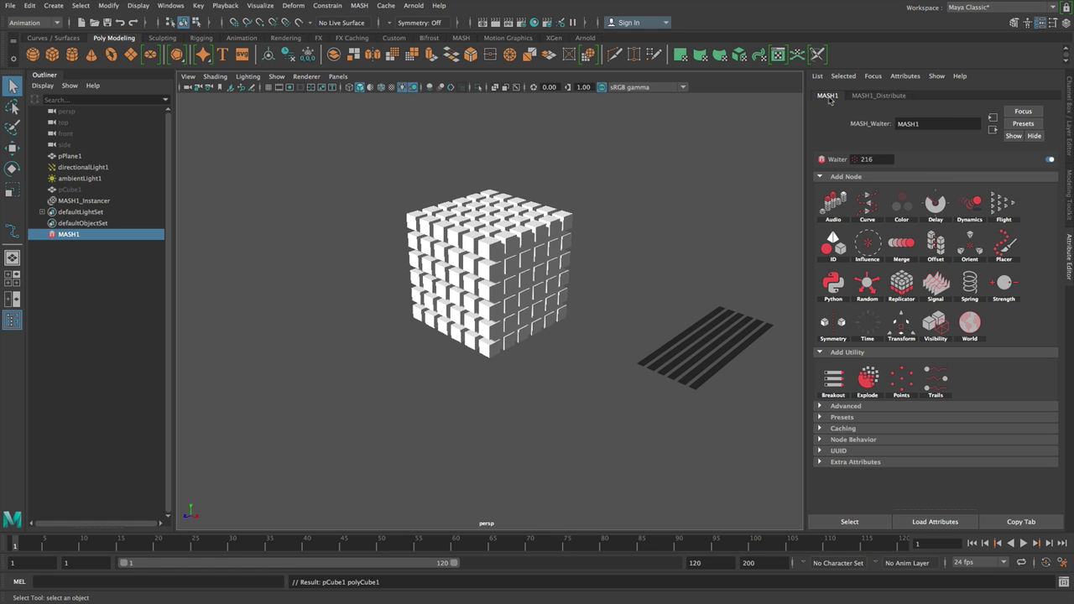
{"action": "left_click", "coordinate": [954, 193]}
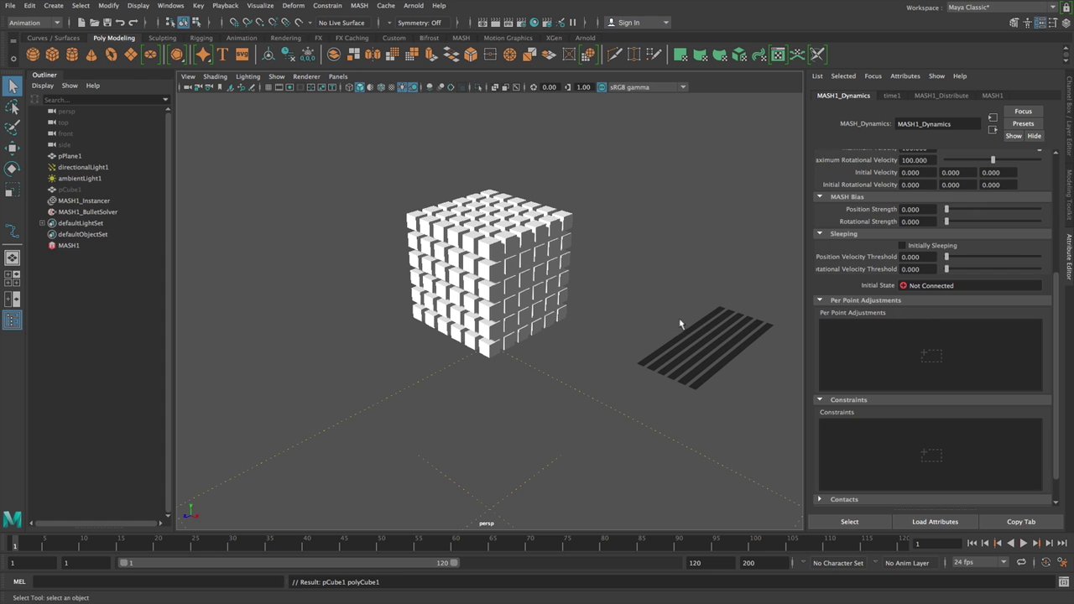
{"action": "key", "text": "alt+v"}
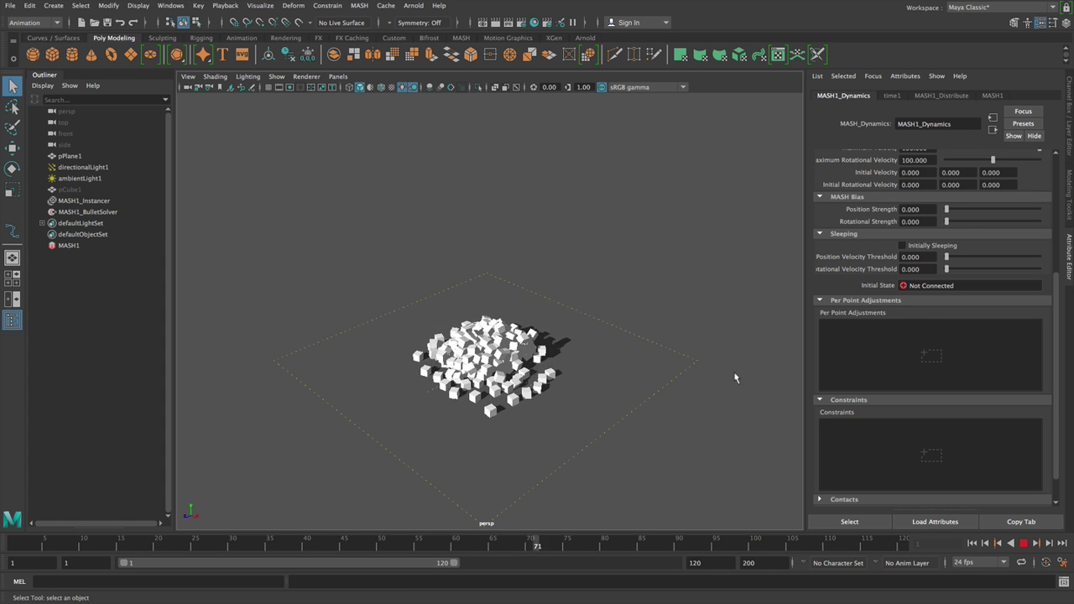
{"action": "left_click", "coordinate": [1022, 542]}
{"action": "left_click", "coordinate": [971, 543]}
Step: Create a new constraint on the MASH Dynamics node
{"action": "right_click", "coordinate": [881, 440]}
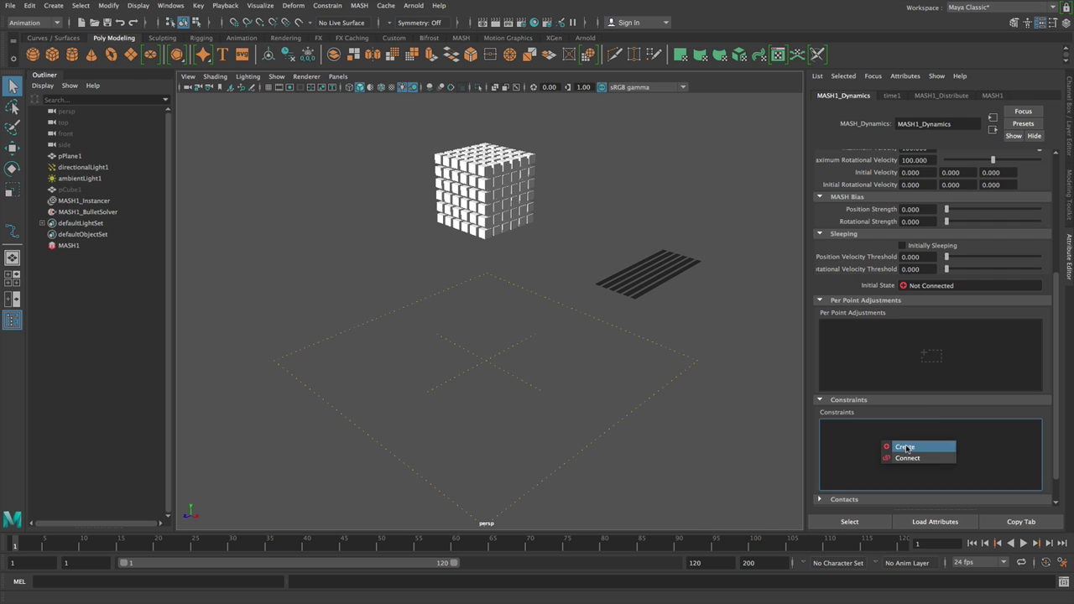
{"action": "left_click", "coordinate": [905, 446]}
{"action": "left_click", "coordinate": [935, 432]}
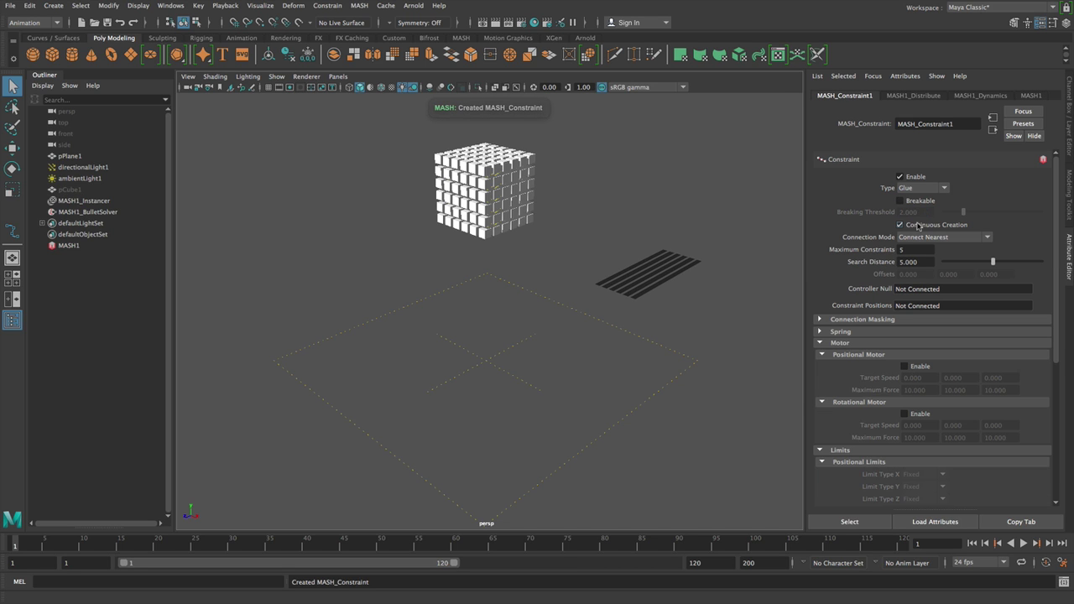
Step: Set the constraint type to Custom with connection mode Connect To Offset Point, and test it by playing the simulation
{"action": "left_click", "coordinate": [921, 190]}
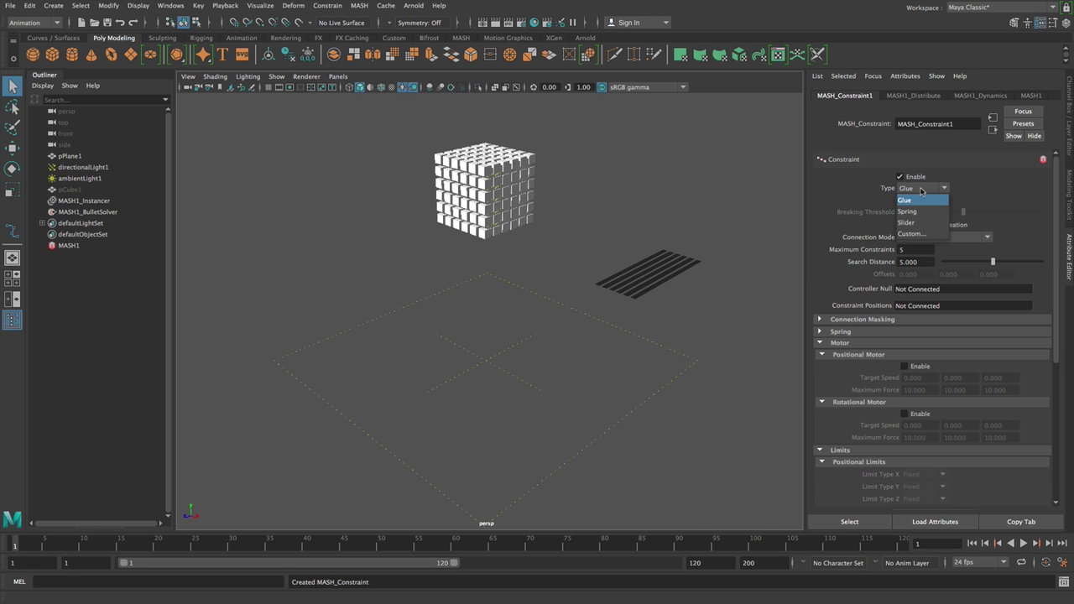
{"action": "left_click", "coordinate": [912, 233]}
{"action": "left_click", "coordinate": [923, 238]}
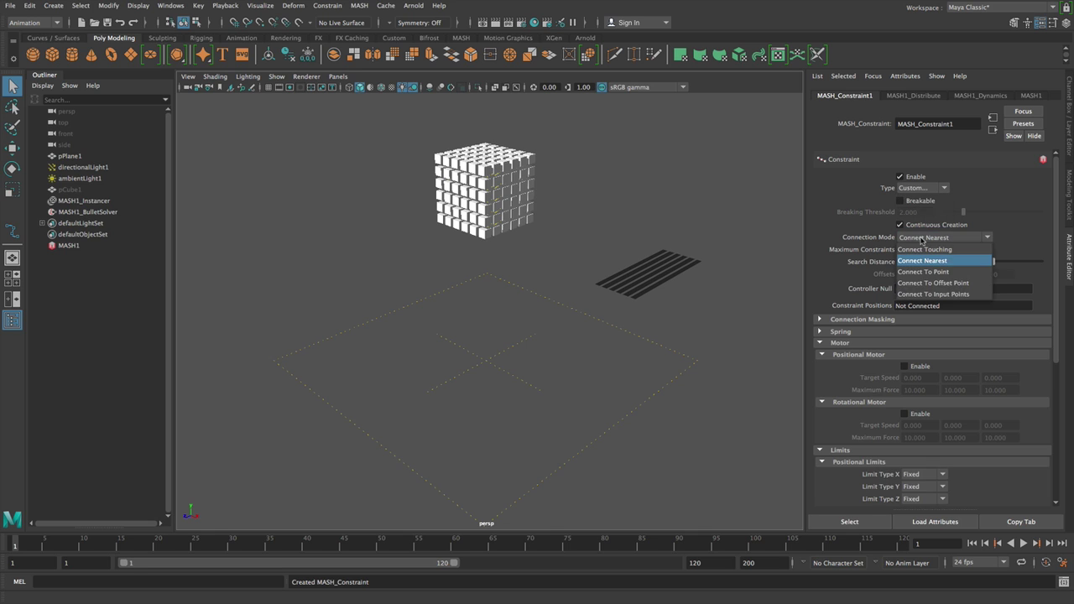
{"action": "left_click", "coordinate": [934, 283]}
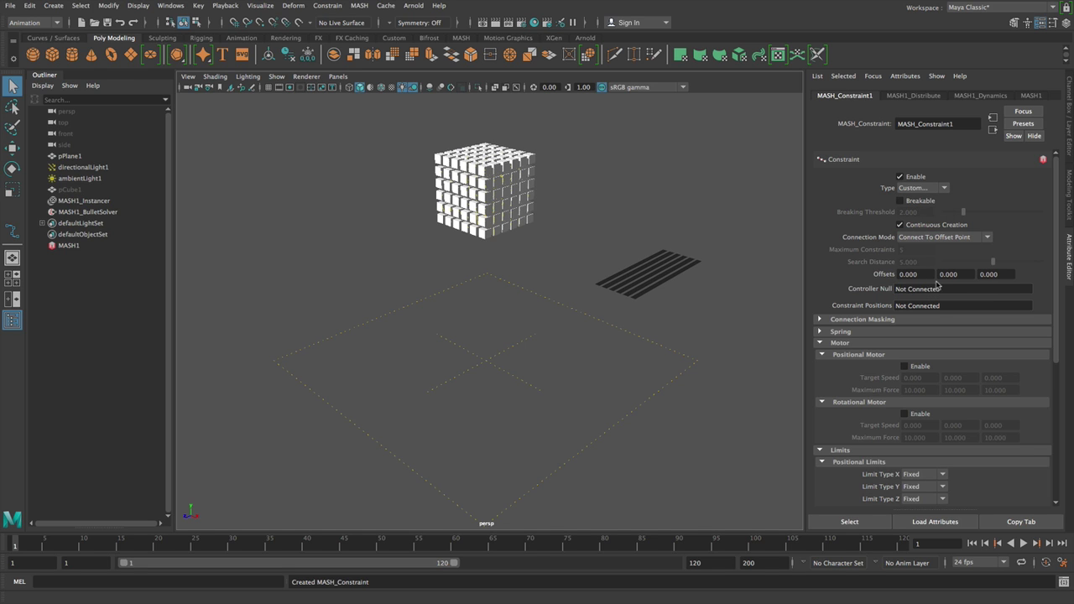
{"action": "left_click", "coordinate": [1023, 543]}
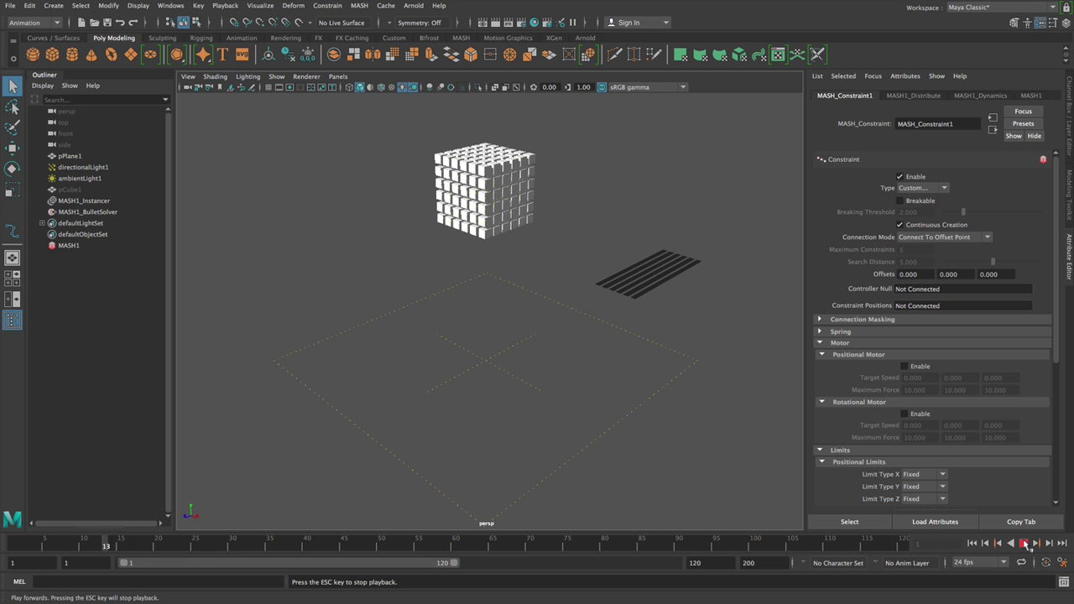
{"action": "left_click", "coordinate": [1024, 543]}
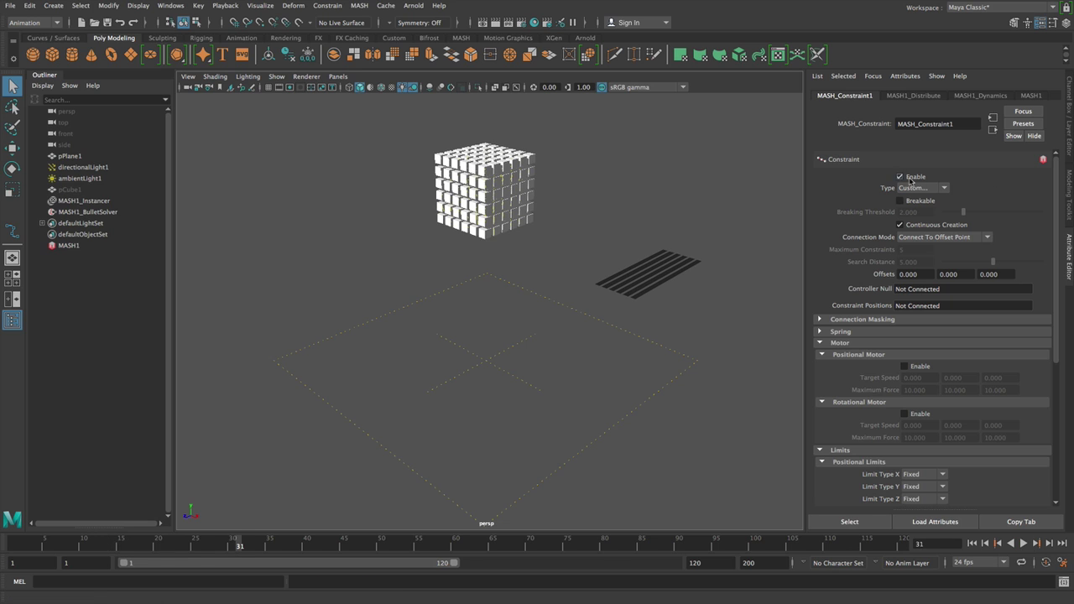
Step: Set the constraint's positional limit types X, Y and Z to Free, and play the simulation to test them
{"action": "left_click", "coordinate": [843, 343]}
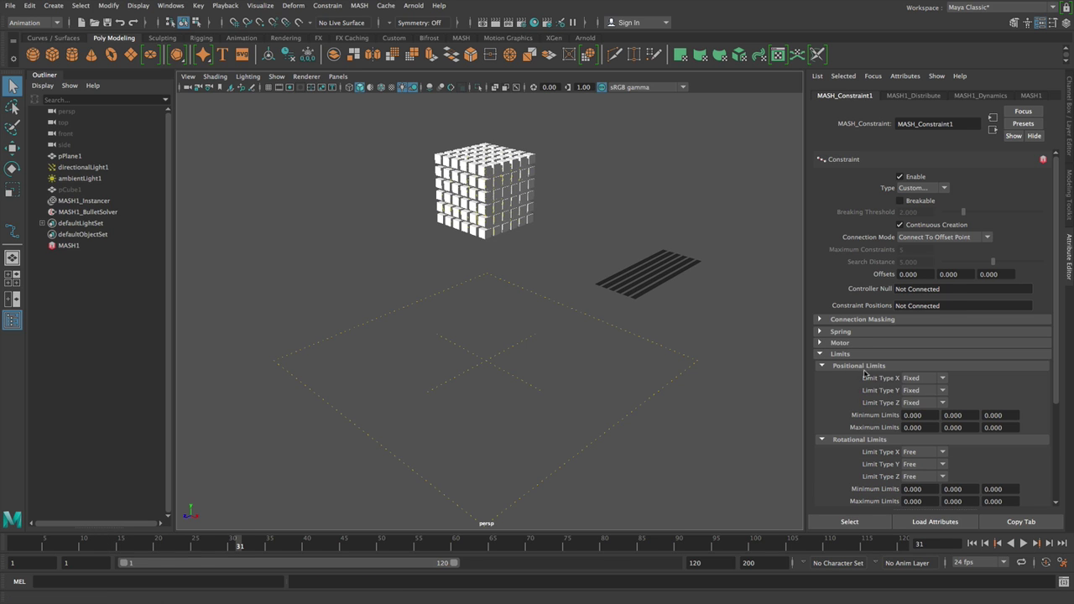
{"action": "left_click", "coordinate": [842, 354]}
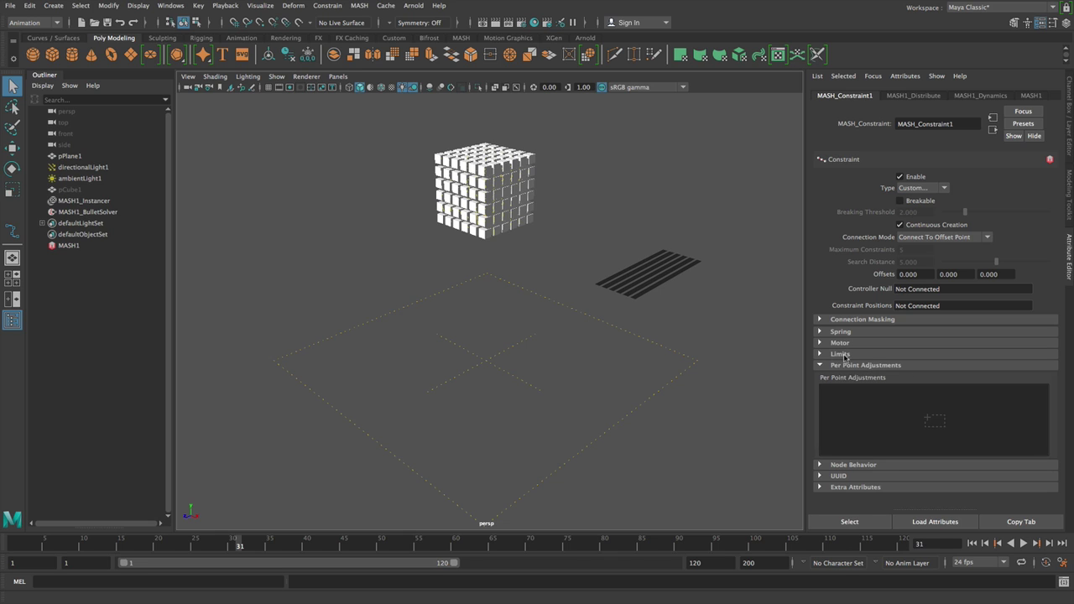
{"action": "left_click", "coordinate": [838, 353]}
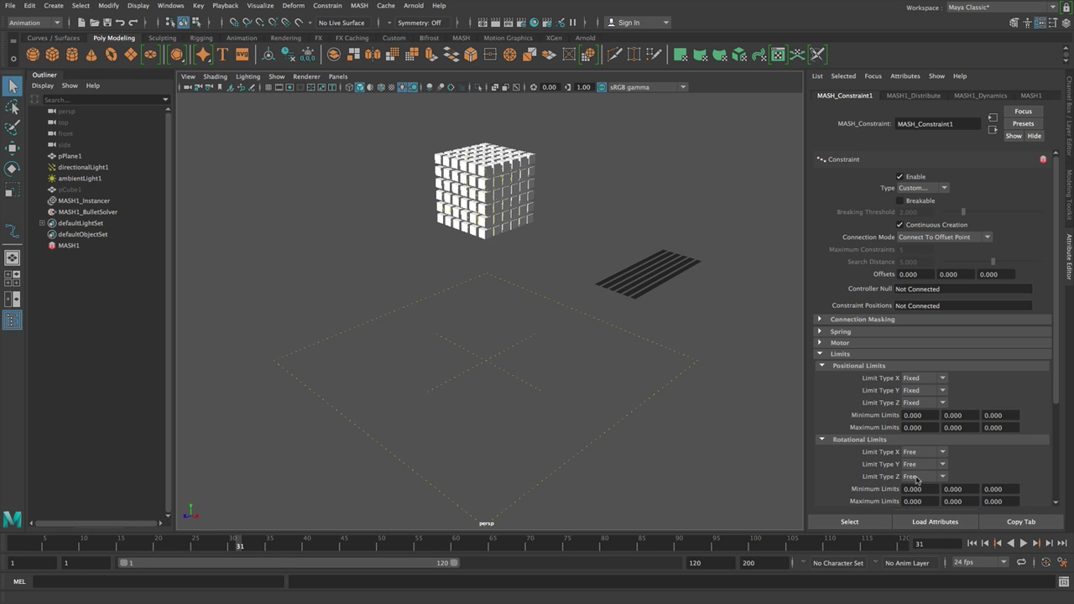
{"action": "left_click", "coordinate": [925, 378]}
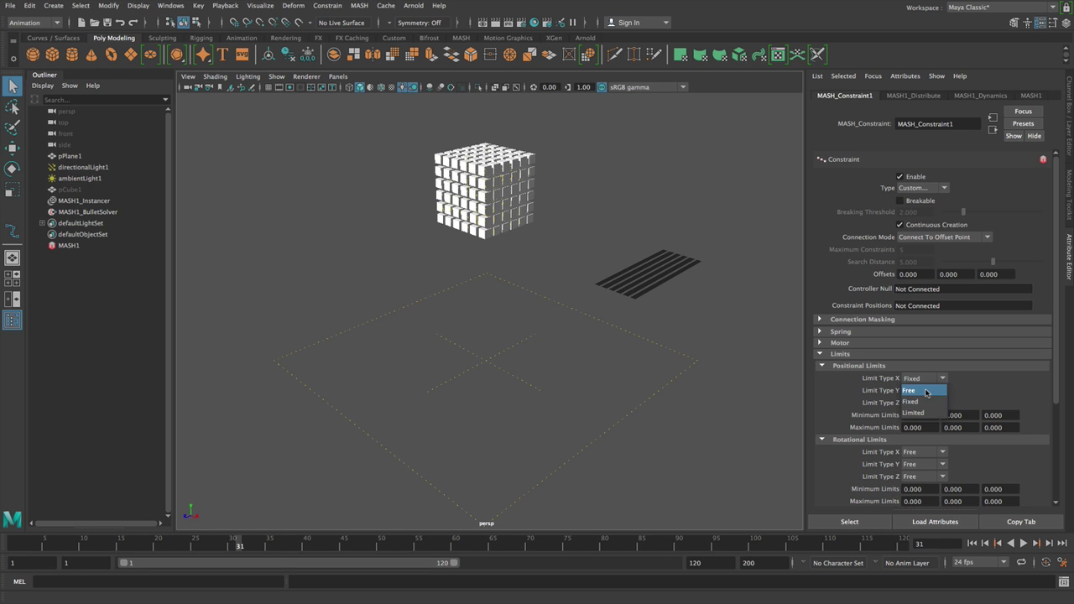
{"action": "left_click", "coordinate": [914, 389]}
{"action": "left_click", "coordinate": [923, 390]}
{"action": "left_click", "coordinate": [915, 401]}
{"action": "left_click", "coordinate": [922, 403]}
{"action": "left_click", "coordinate": [920, 415]}
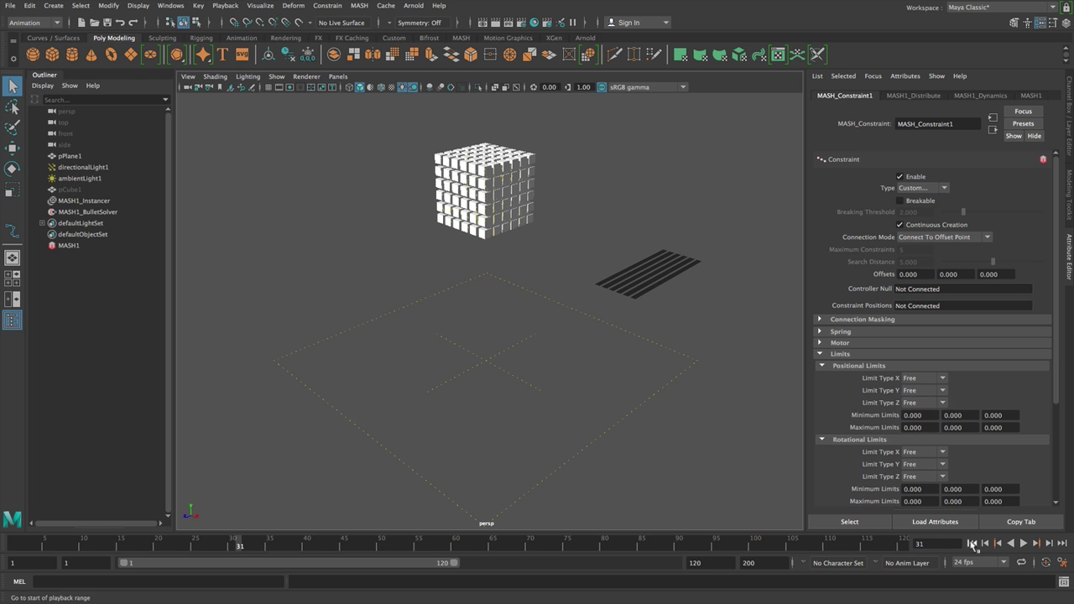
{"action": "left_click", "coordinate": [1023, 544]}
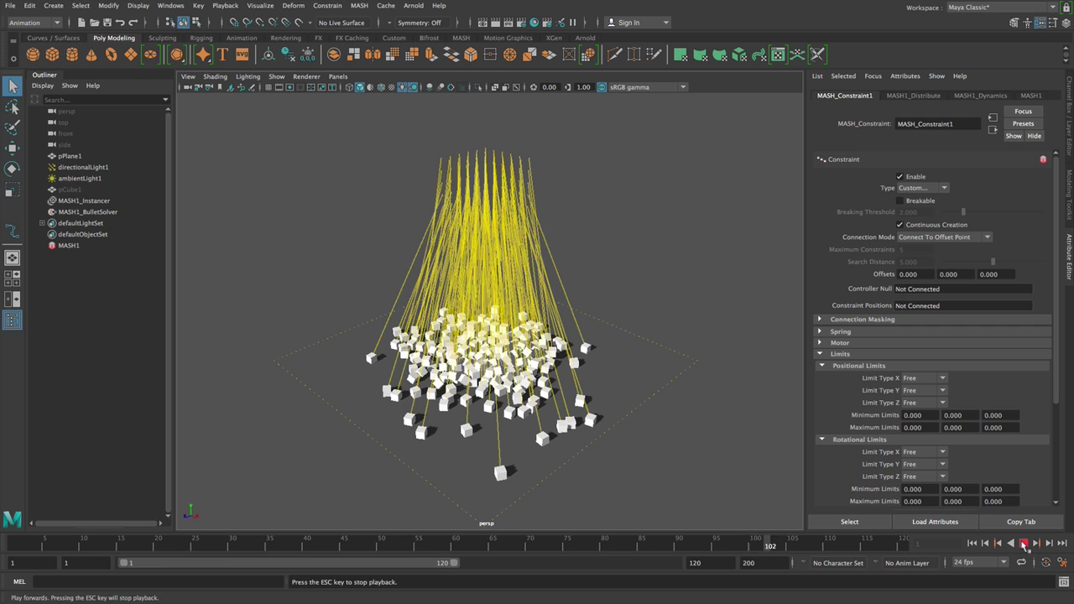
{"action": "left_click", "coordinate": [1023, 543]}
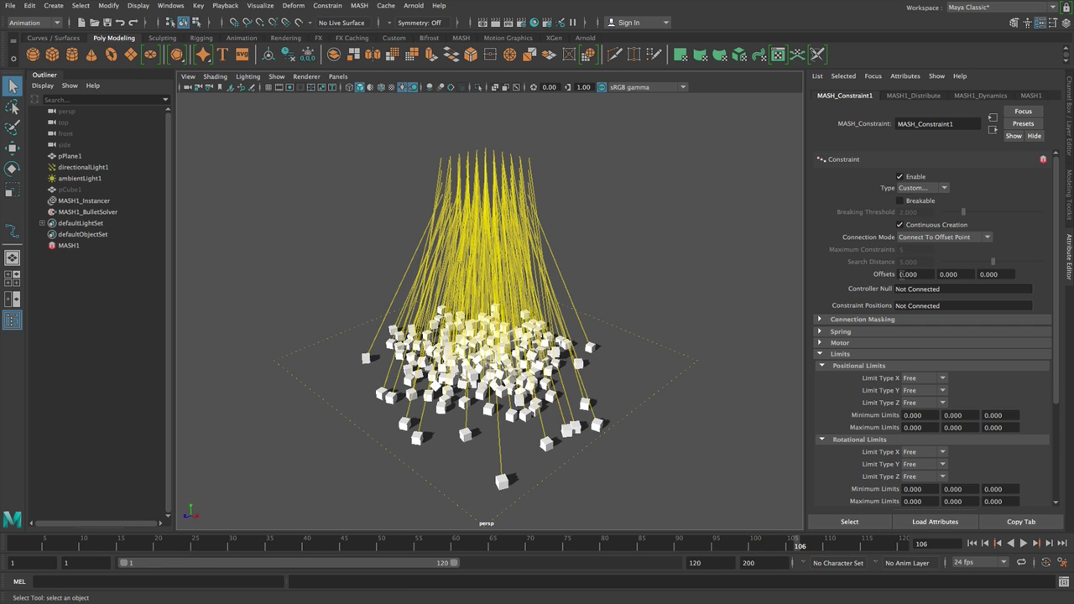
Step: Turn off the Bullet solver's constraint debugging display, replay the simulation briefly, and rewind it
{"action": "left_click", "coordinate": [88, 213]}
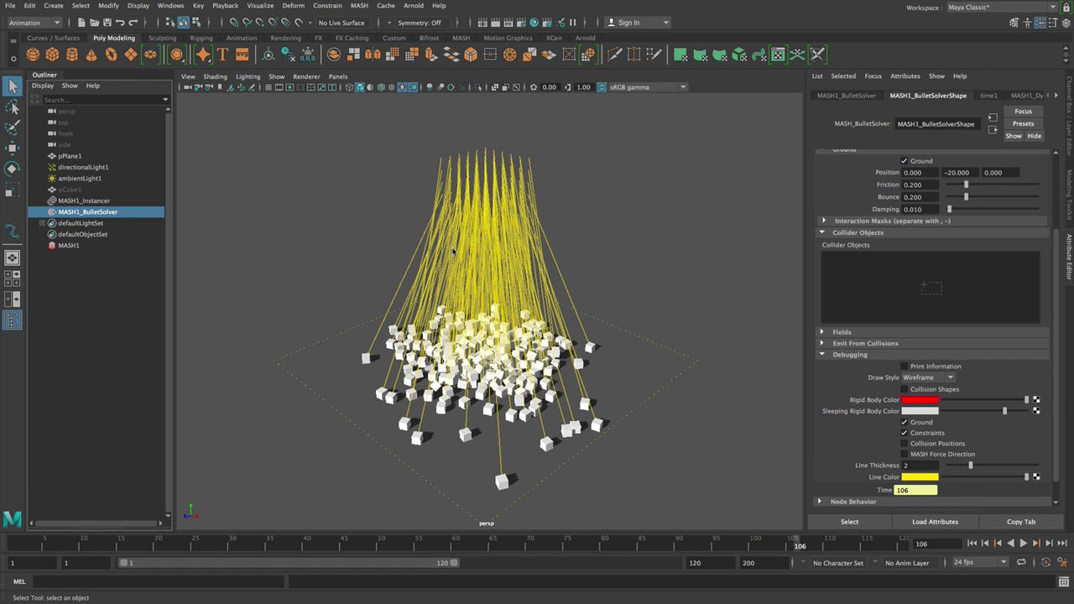
{"action": "left_click", "coordinate": [904, 433]}
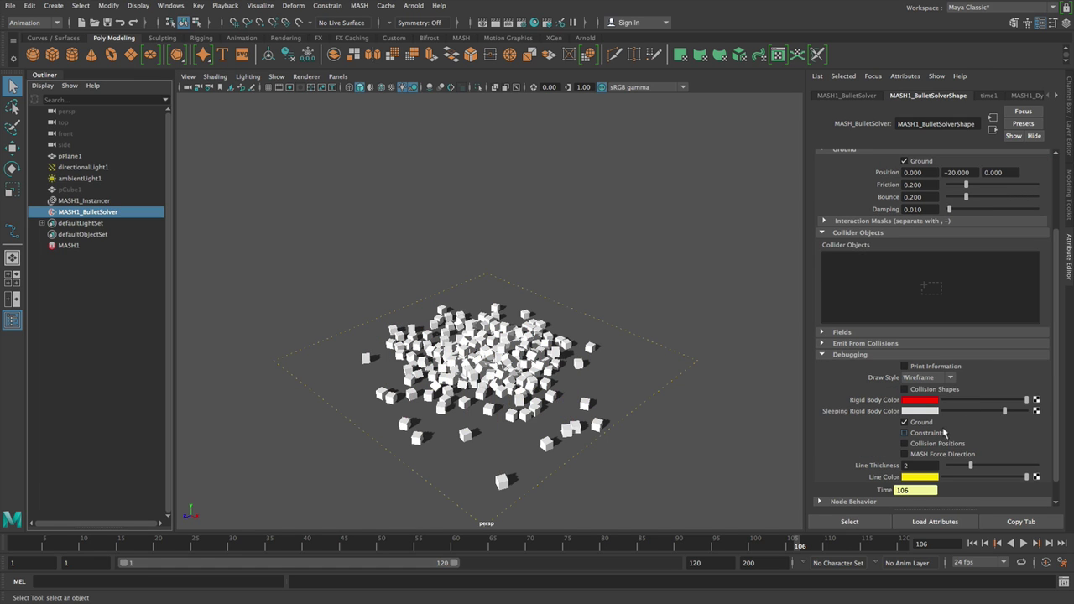
{"action": "left_click", "coordinate": [972, 544]}
{"action": "left_click", "coordinate": [1025, 544]}
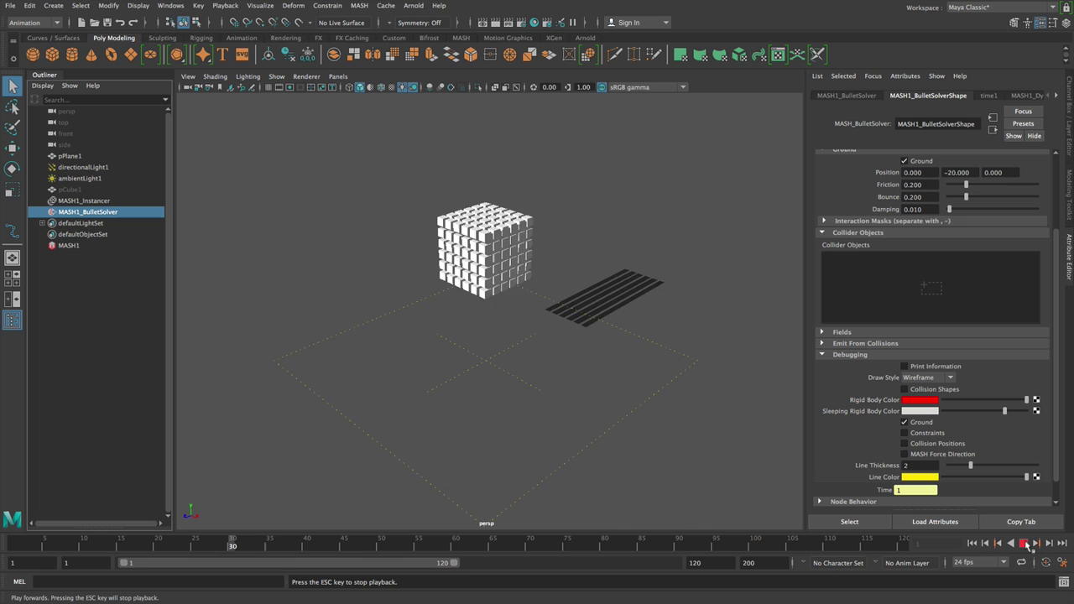
{"action": "left_click", "coordinate": [1023, 543]}
{"action": "left_click", "coordinate": [973, 544]}
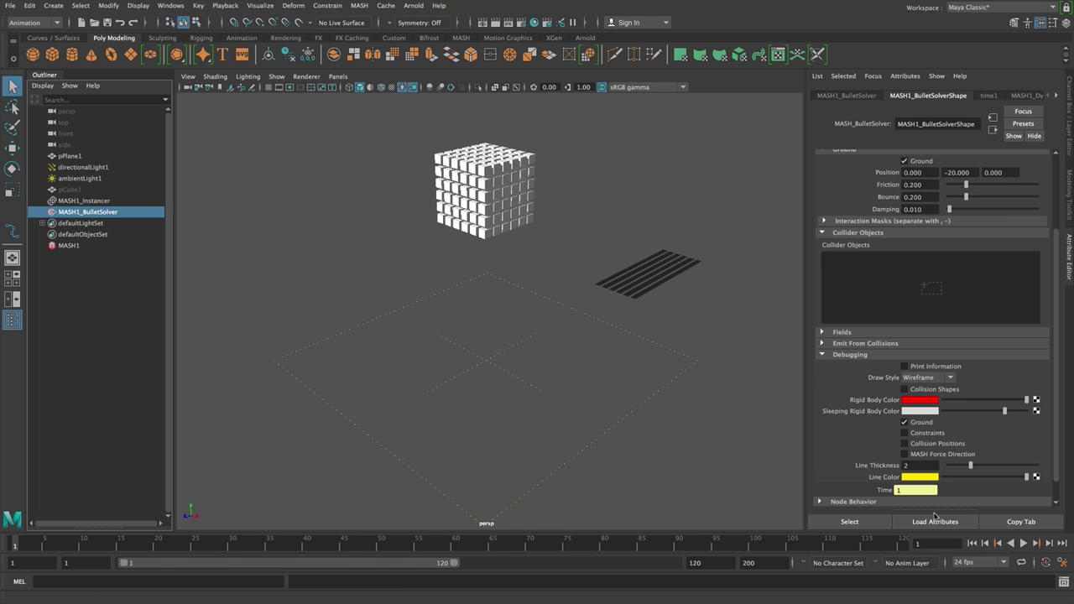
Step: Enable the rotational motor on the MASH network's constraint
{"action": "left_click", "coordinate": [96, 245]}
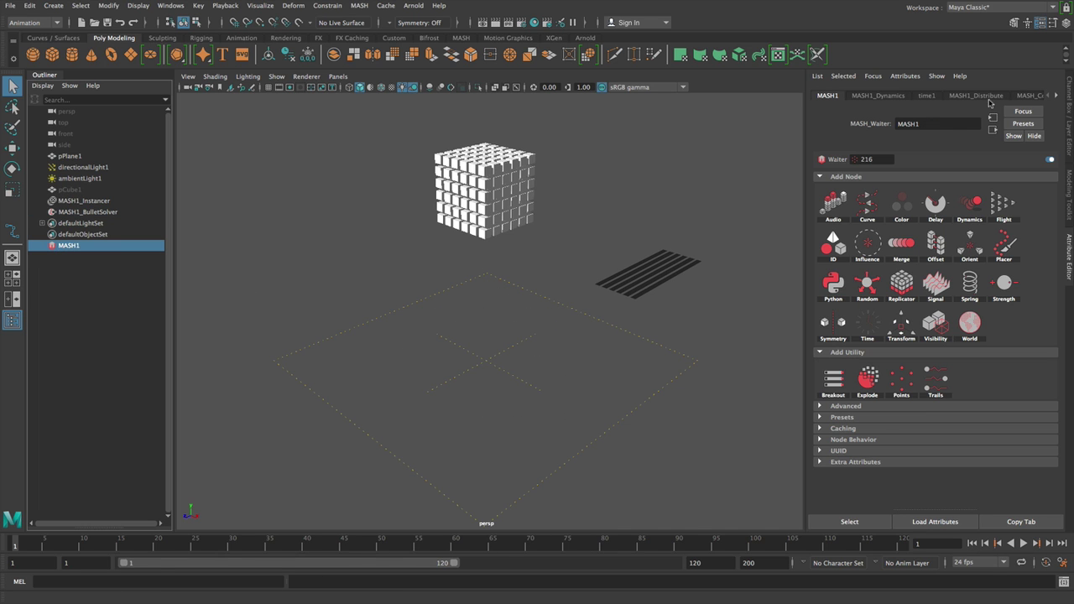
{"action": "left_click", "coordinate": [1028, 95]}
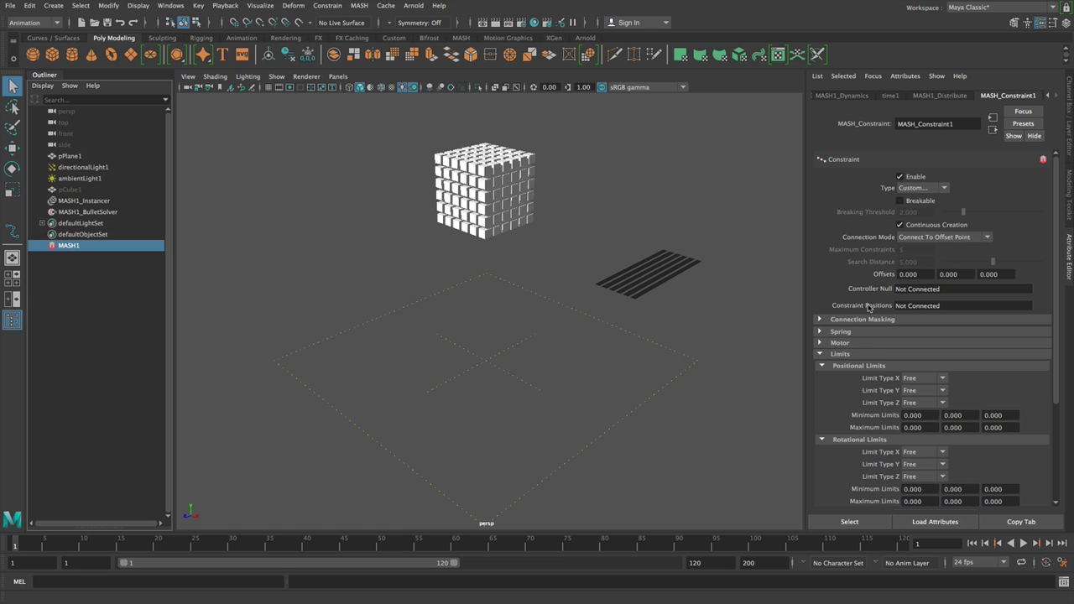
{"action": "left_click", "coordinate": [855, 346]}
{"action": "scroll", "coordinate": [876, 359], "scroll_direction": "down", "scroll_amount": 1}
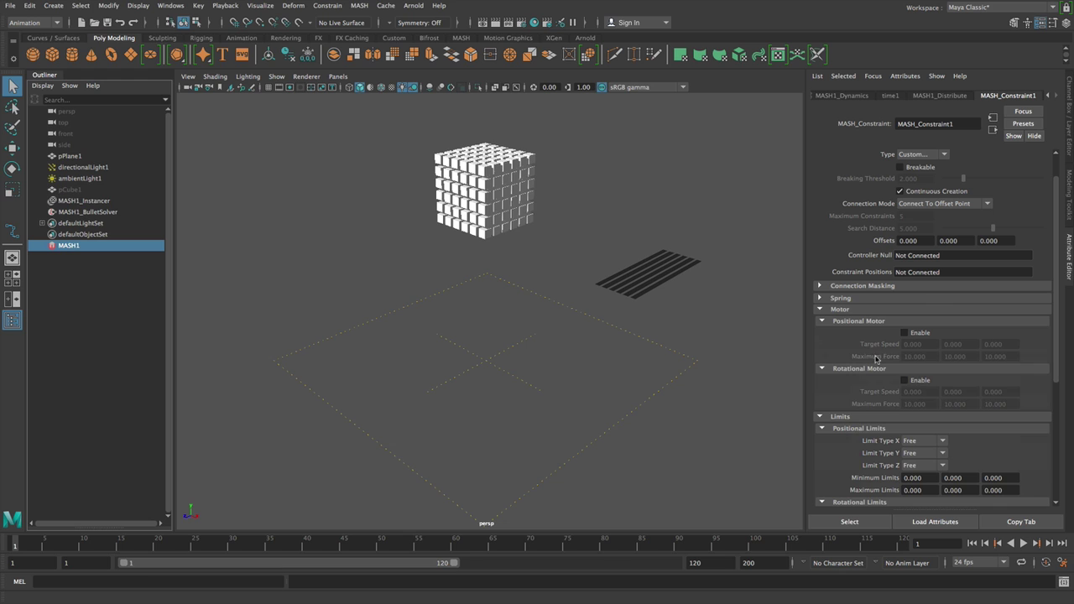
{"action": "left_click", "coordinate": [904, 380]}
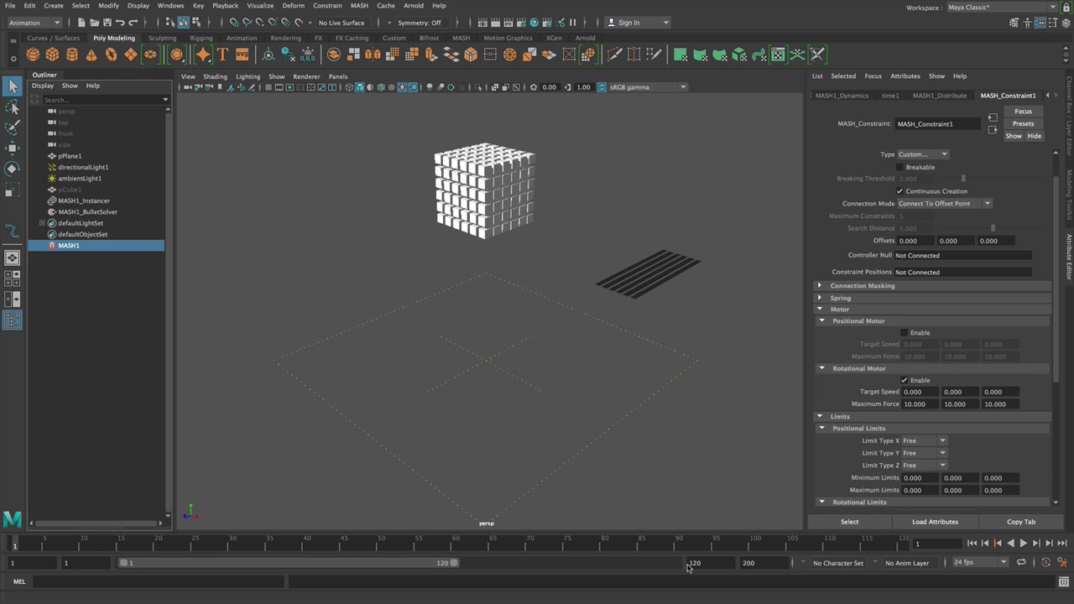
Step: Extend the playback range to frame 1200 and play the simulation to about frame 101
{"action": "key", "text": "Return"}
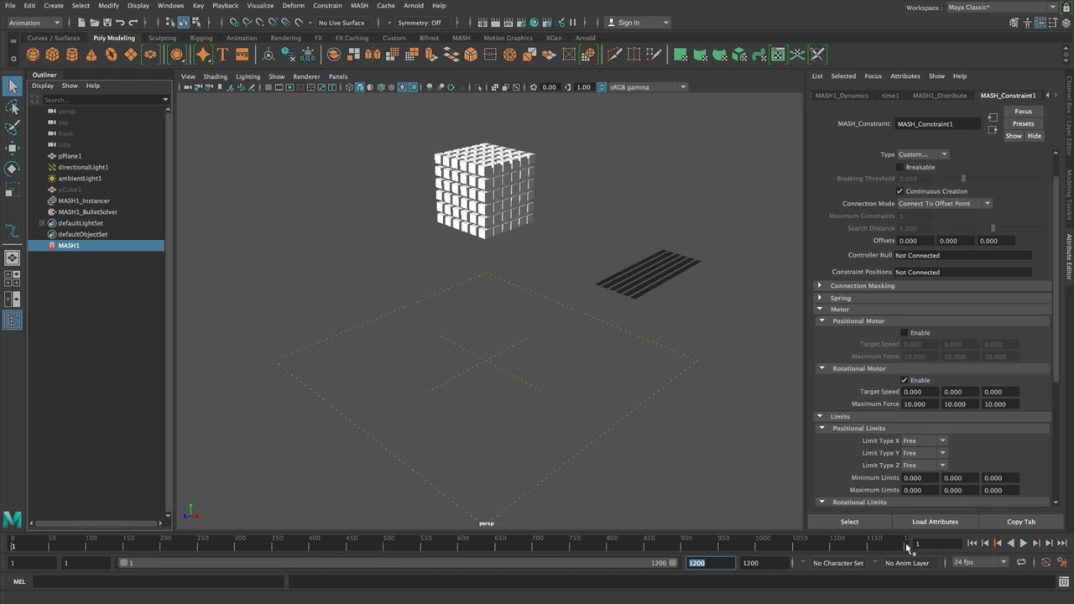
{"action": "left_click", "coordinate": [1022, 543]}
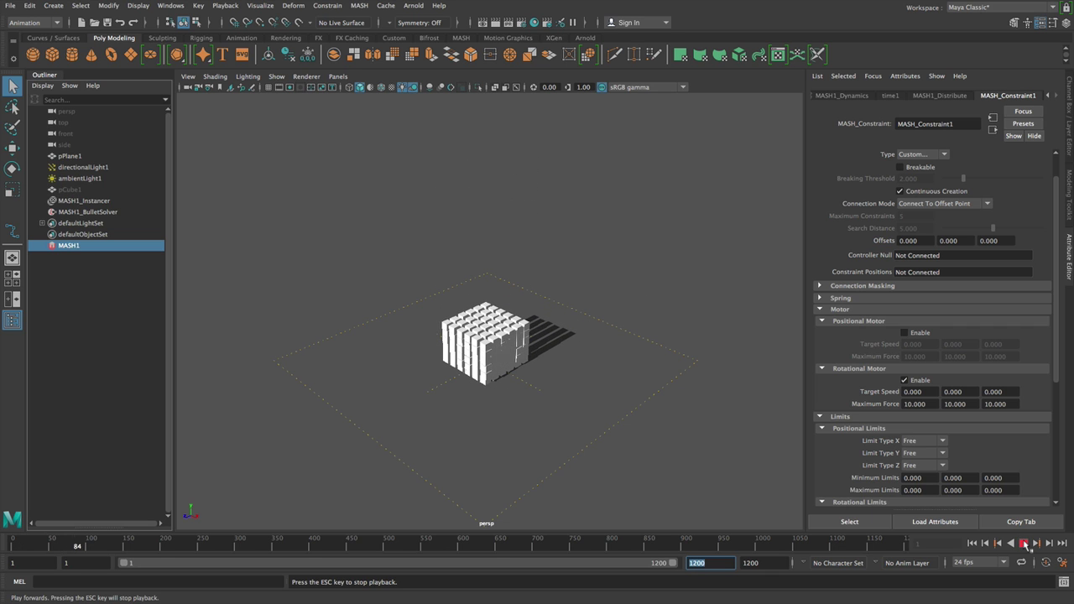
{"action": "left_click", "coordinate": [1023, 543]}
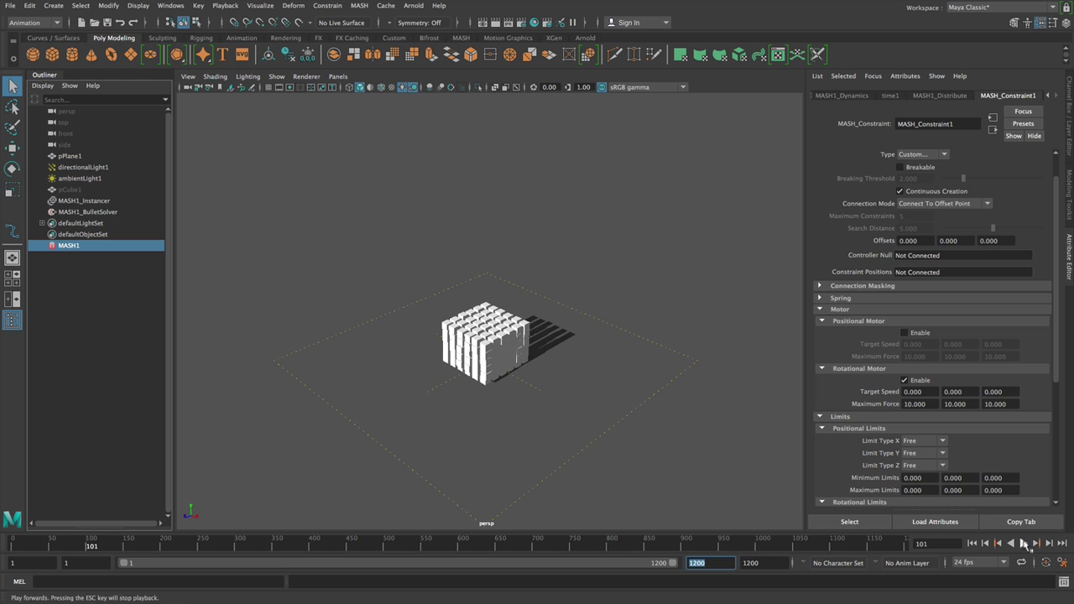
Step: Key the rotational motor's X target speed at 0 on frame 101, add a second key, and play the simulation
{"action": "right_click", "coordinate": [910, 392]}
{"action": "left_click", "coordinate": [927, 417]}
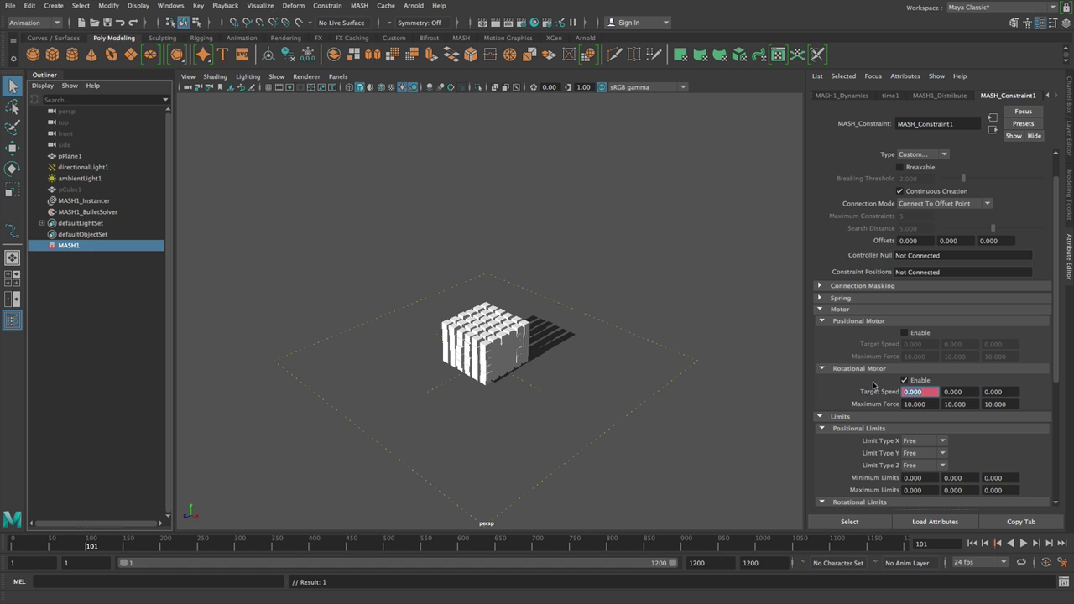
{"action": "right_click", "coordinate": [908, 392]}
{"action": "left_click", "coordinate": [920, 404]}
{"action": "left_click", "coordinate": [1022, 543]}
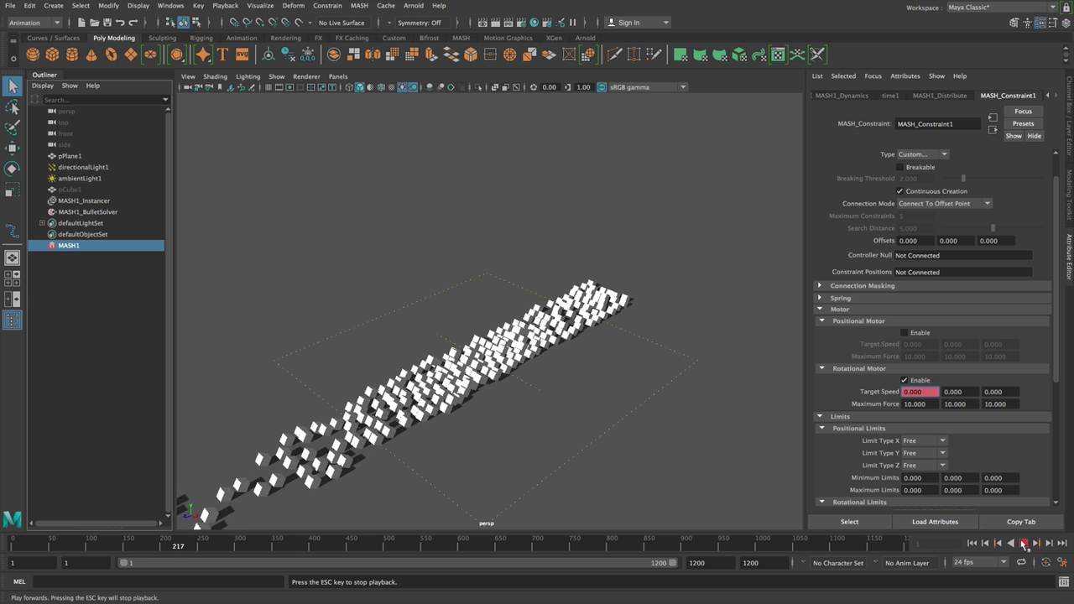
Step: Examine the rolling cubes up close and from different angles while the simulation plays
{"action": "right_click_drag", "start_coordinate": [549, 387], "coordinate": [587, 419], "text": "alt"}
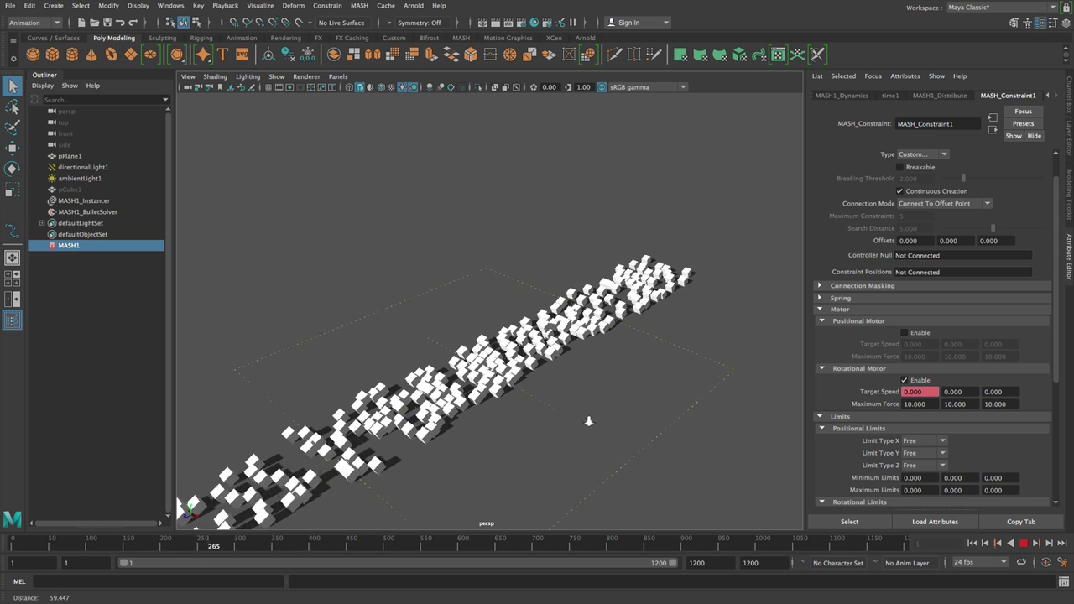
{"action": "left_click_drag", "start_coordinate": [587, 419], "coordinate": [570, 408], "text": "alt"}
{"action": "right_click_drag", "start_coordinate": [486, 388], "coordinate": [575, 402], "text": "alt"}
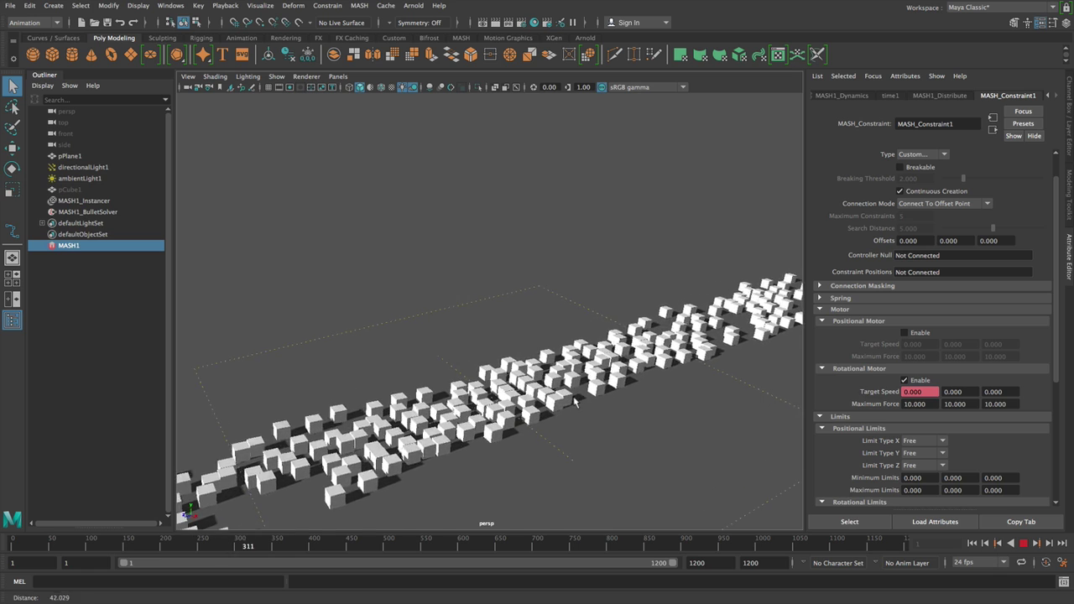
{"action": "left_click_drag", "start_coordinate": [575, 403], "coordinate": [575, 379], "text": "alt"}
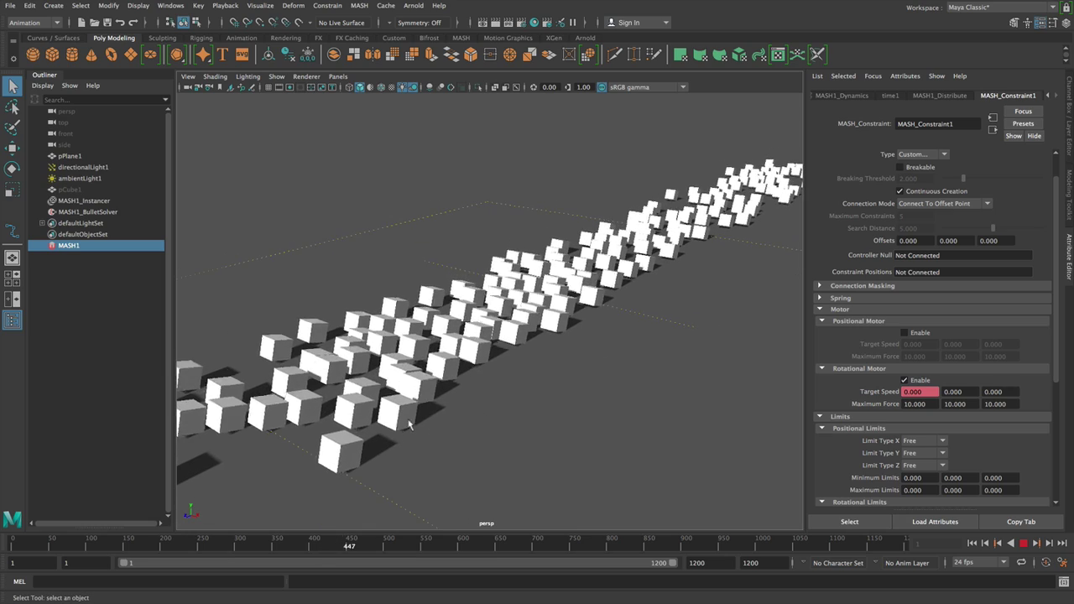
{"action": "left_click_drag", "start_coordinate": [450, 401], "coordinate": [491, 363], "text": "alt"}
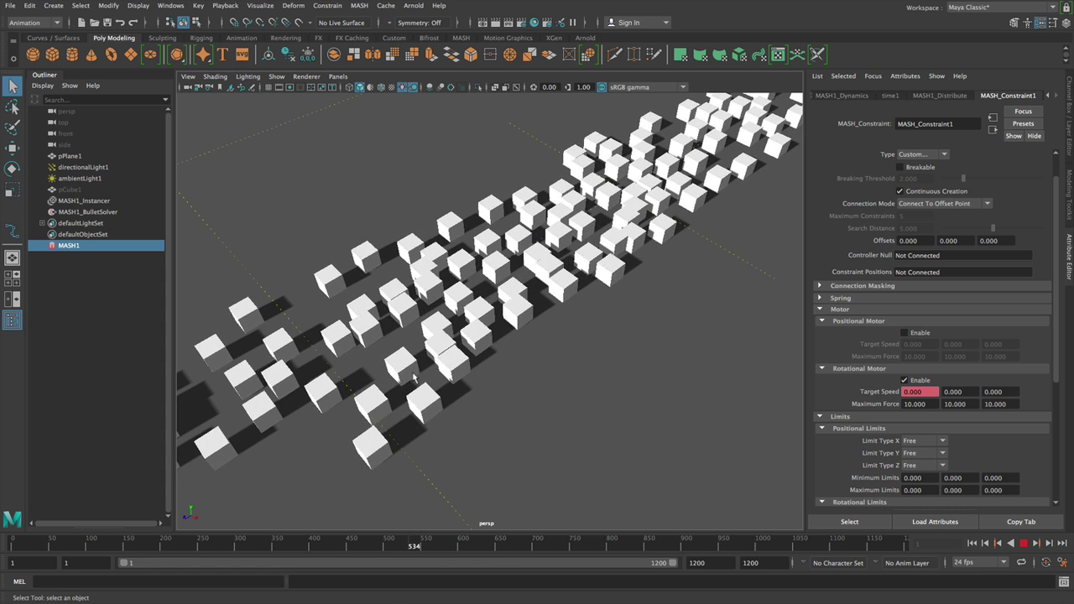
Step: Set the rotational motor's X target speed key at frame 101 to 80 and resume the simulation briefly
{"action": "type", "text": "30"}
{"action": "key", "text": "Return"}
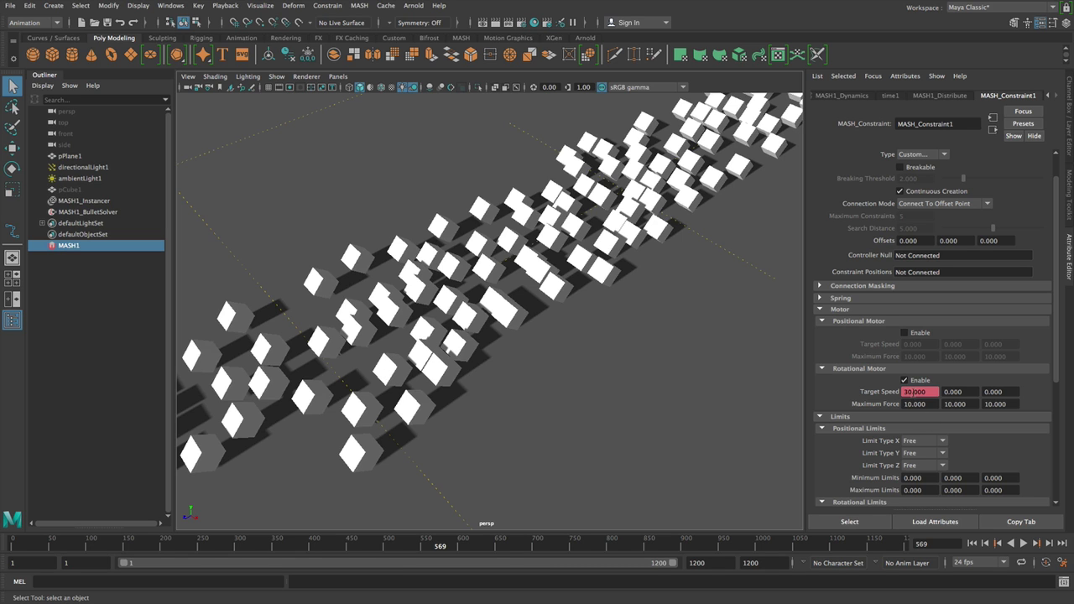
{"action": "right_click", "coordinate": [914, 391]}
{"action": "left_click", "coordinate": [949, 397]}
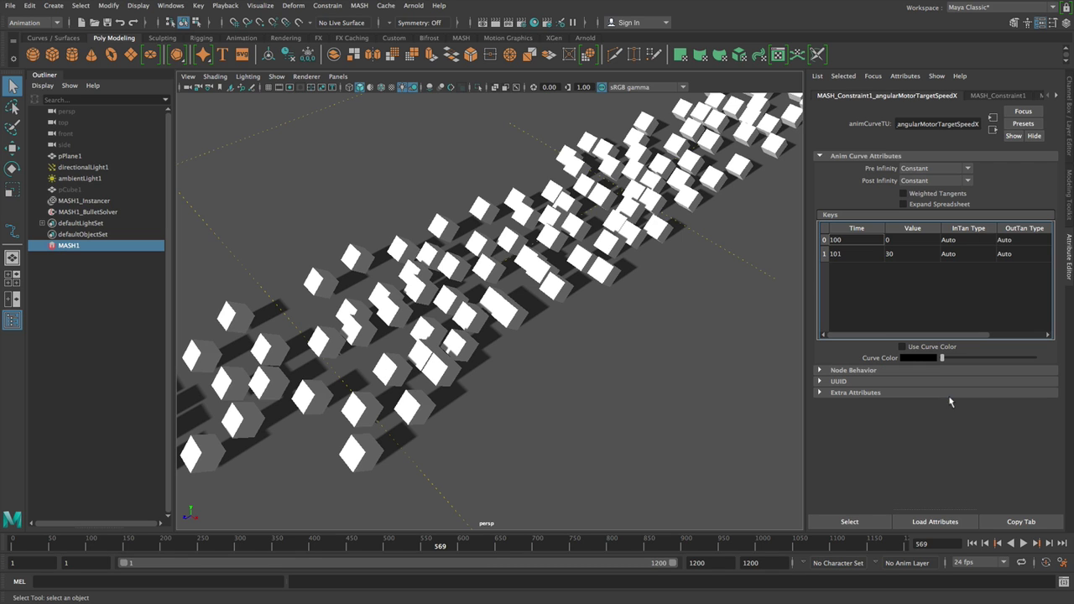
{"action": "double_click", "coordinate": [887, 254]}
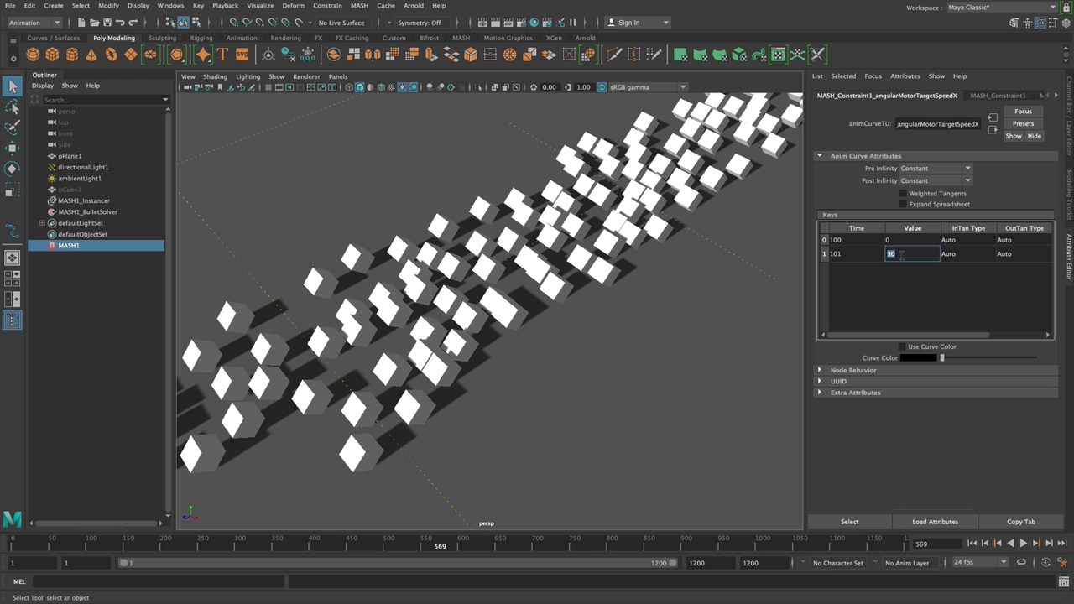
{"action": "type", "text": "80"}
{"action": "key", "text": "Return"}
{"action": "left_click", "coordinate": [1023, 544]}
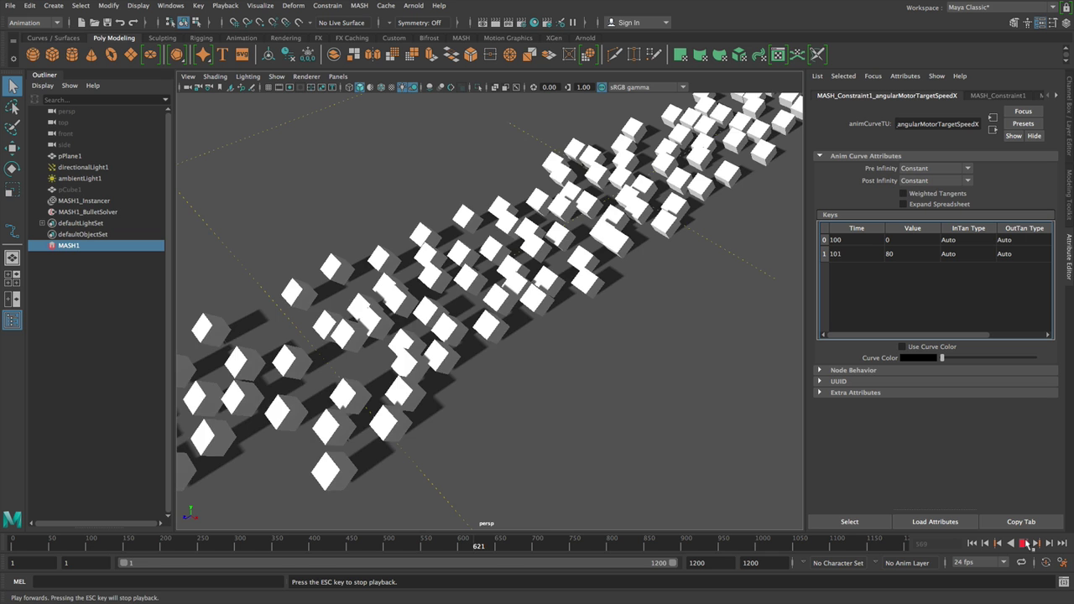
{"action": "key", "text": "Escape"}
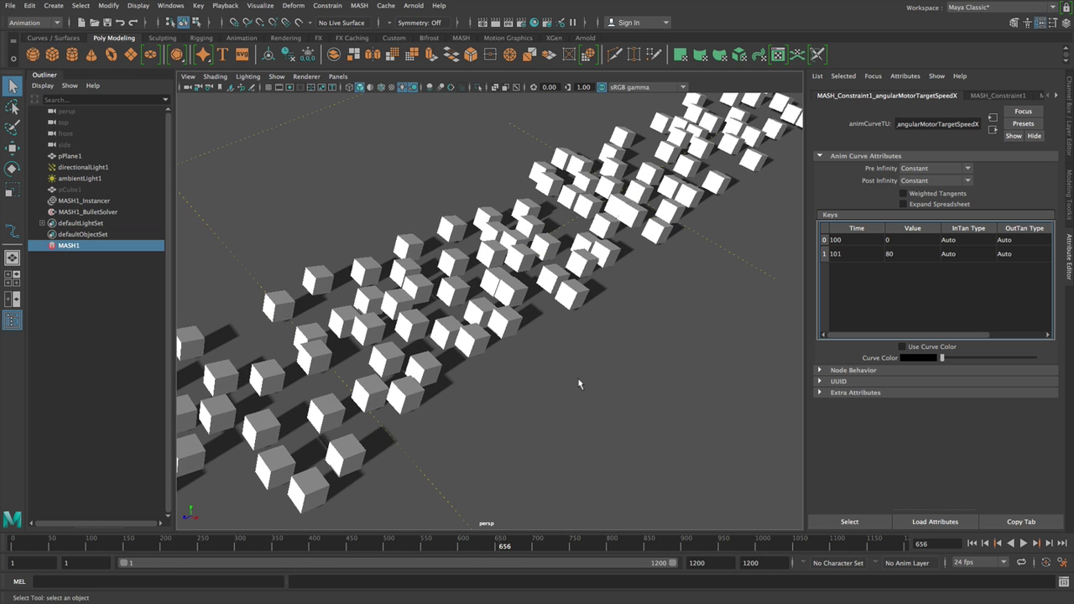
Step: Raise the MASH Dynamics node's friction to 0.591 and its rolling friction to 0.585
{"action": "left_click", "coordinate": [603, 394]}
{"action": "left_click", "coordinate": [94, 213]}
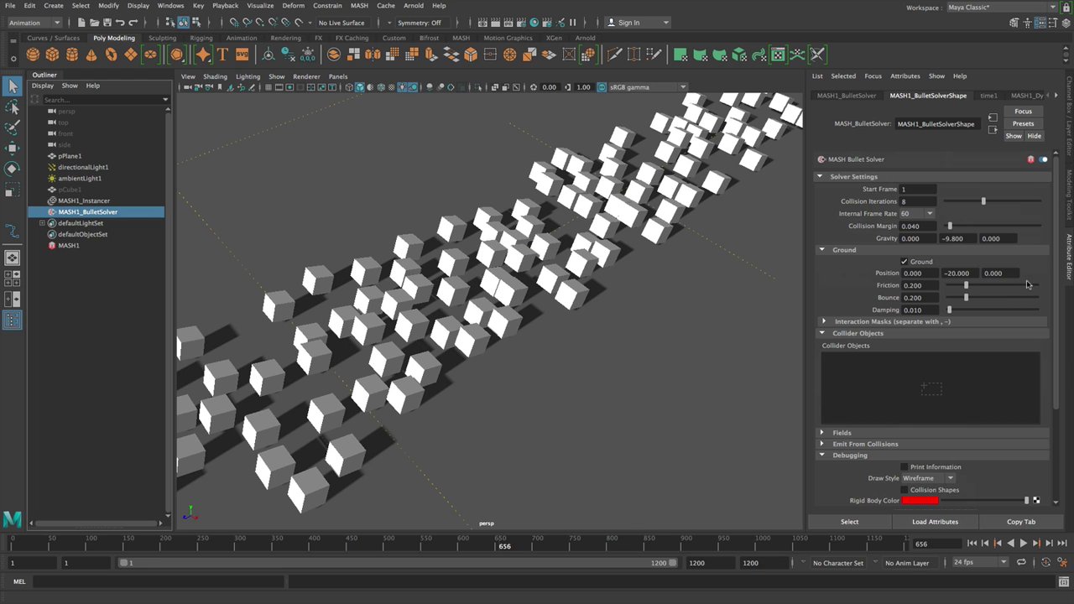
{"action": "left_click", "coordinate": [74, 244]}
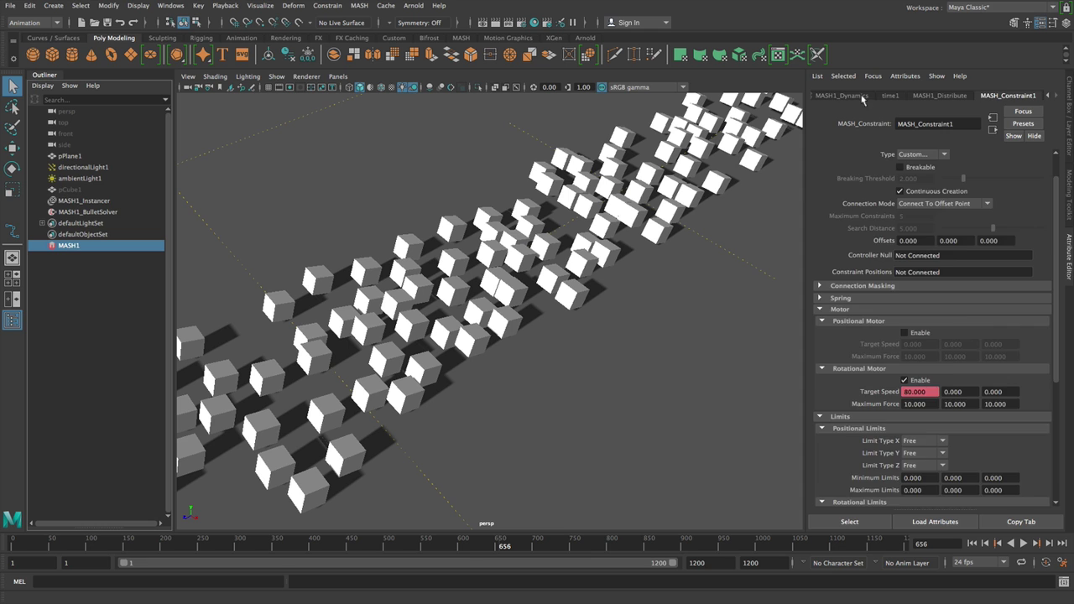
{"action": "left_click", "coordinate": [860, 97]}
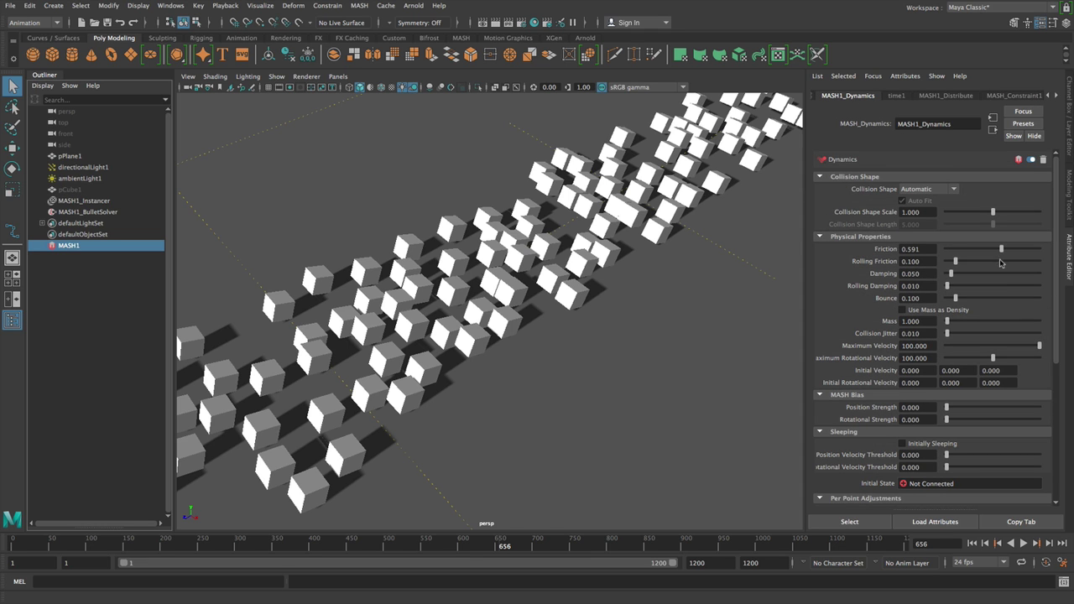
Step: Replay the simulation from the start and examine the rolling cubes from several angles, stopping around frame 867
{"action": "left_click", "coordinate": [972, 543]}
{"action": "left_click", "coordinate": [1022, 543]}
{"action": "left_click_drag", "start_coordinate": [378, 292], "coordinate": [428, 264], "text": "alt"}
{"action": "scroll", "coordinate": [396, 255], "scroll_direction": "down", "scroll_amount": 5}
{"action": "right_click_drag", "start_coordinate": [508, 299], "coordinate": [635, 377], "text": "alt"}
{"action": "left_click_drag", "start_coordinate": [635, 377], "coordinate": [591, 385], "text": "alt"}
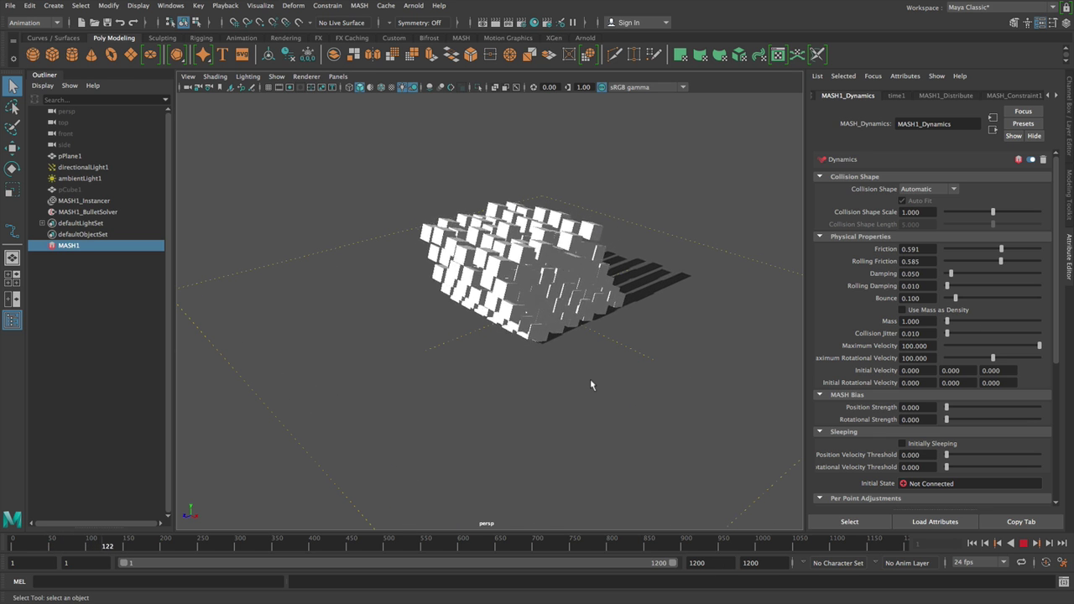
{"action": "left_click_drag", "start_coordinate": [582, 386], "coordinate": [597, 374], "text": "alt"}
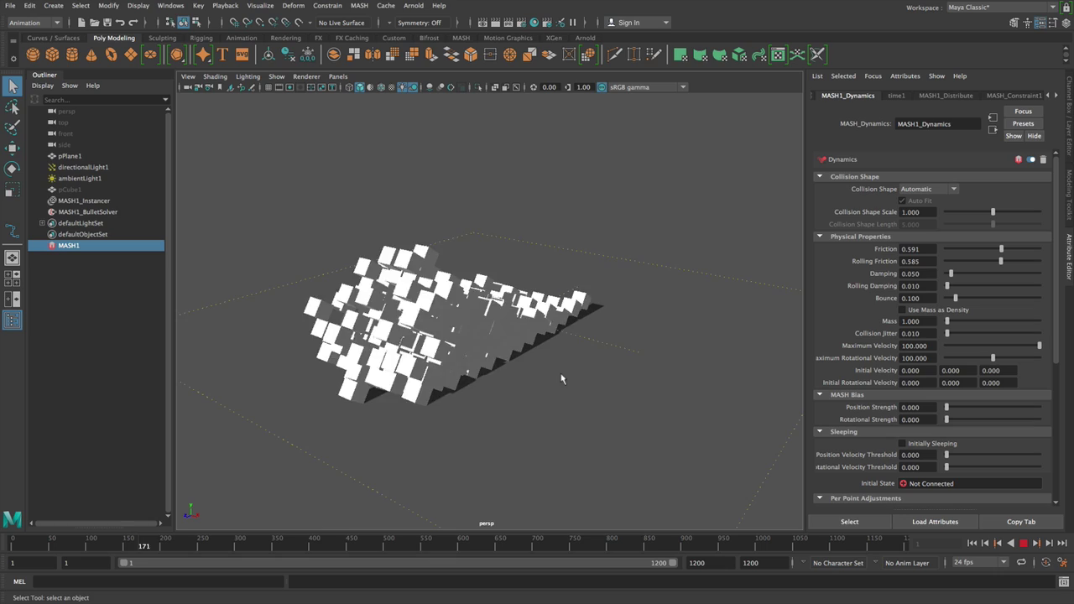
{"action": "middle_click_drag", "start_coordinate": [577, 348], "coordinate": [591, 334], "text": "alt"}
{"action": "left_click_drag", "start_coordinate": [590, 334], "coordinate": [662, 319], "text": "alt"}
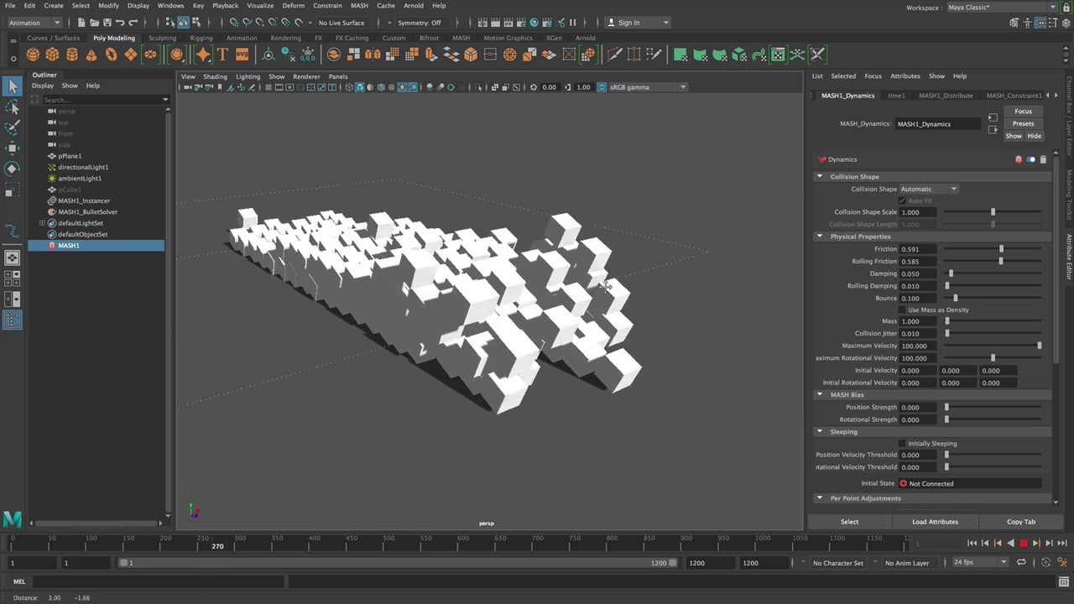
{"action": "left_click_drag", "start_coordinate": [656, 361], "coordinate": [595, 341], "text": "alt"}
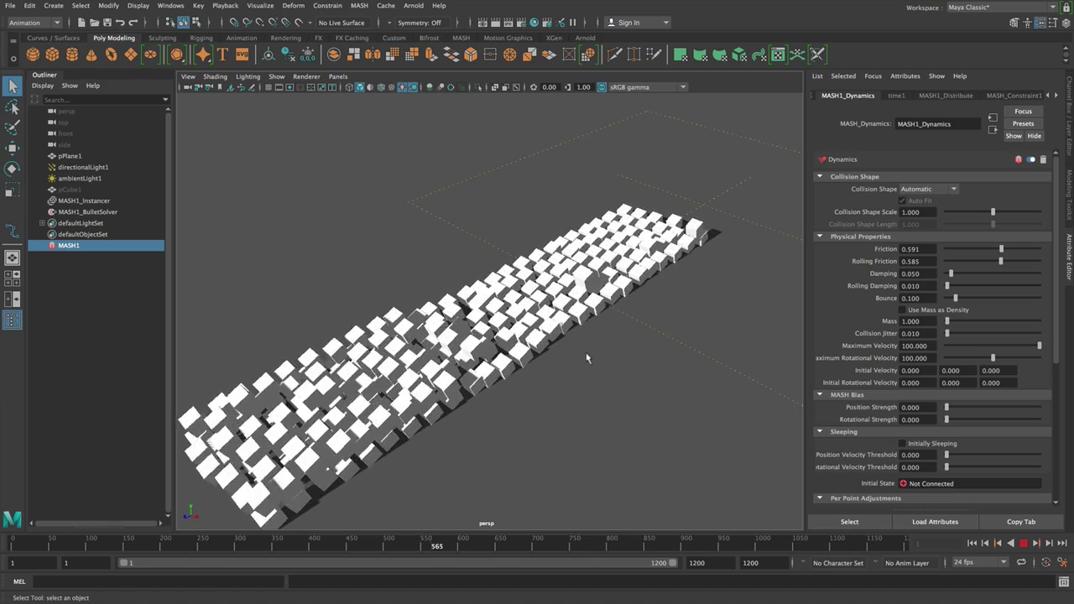
{"action": "left_click_drag", "start_coordinate": [587, 343], "coordinate": [604, 319], "text": "alt"}
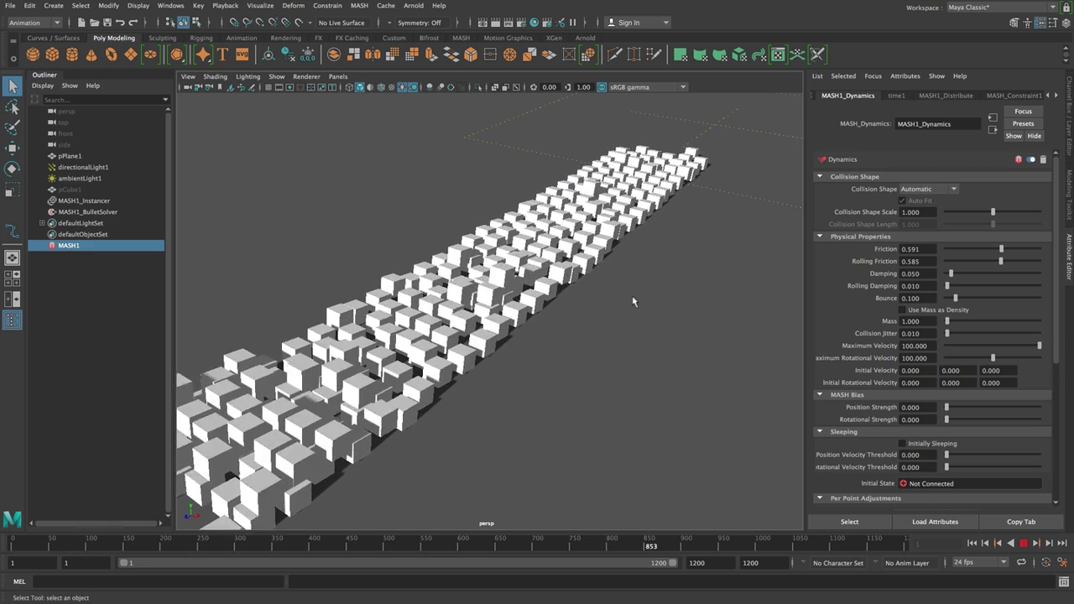
{"action": "key", "text": "Escape"}
Step: Start a new scene without saving the current one and bring in the lightSetup script's ground plane and lights
{"action": "key", "text": "super+n"}
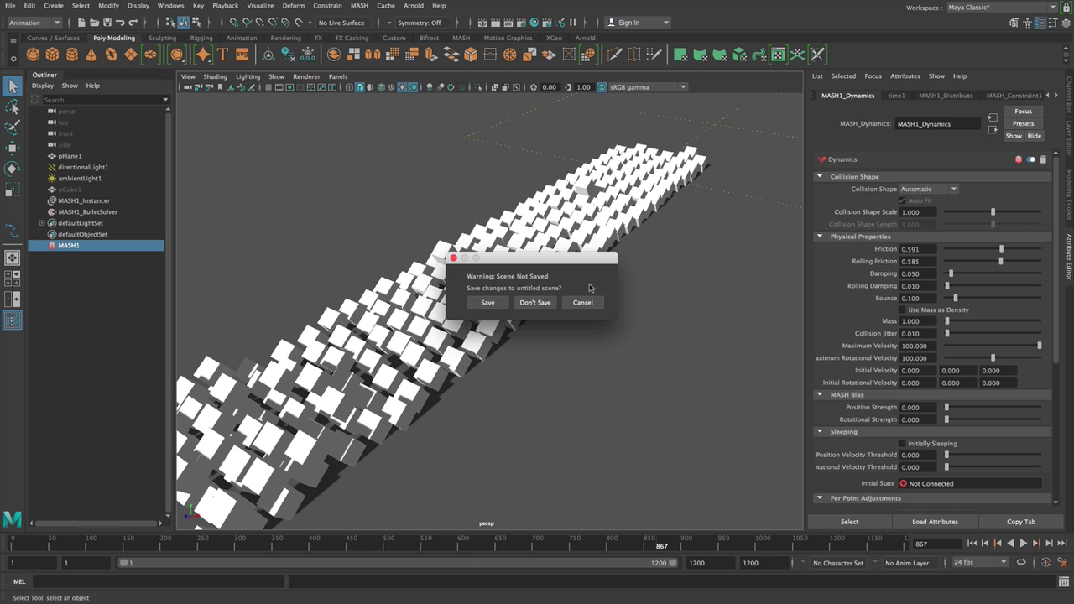
{"action": "left_click", "coordinate": [546, 303]}
{"action": "left_click_drag", "start_coordinate": [401, 196], "coordinate": [403, 198]}
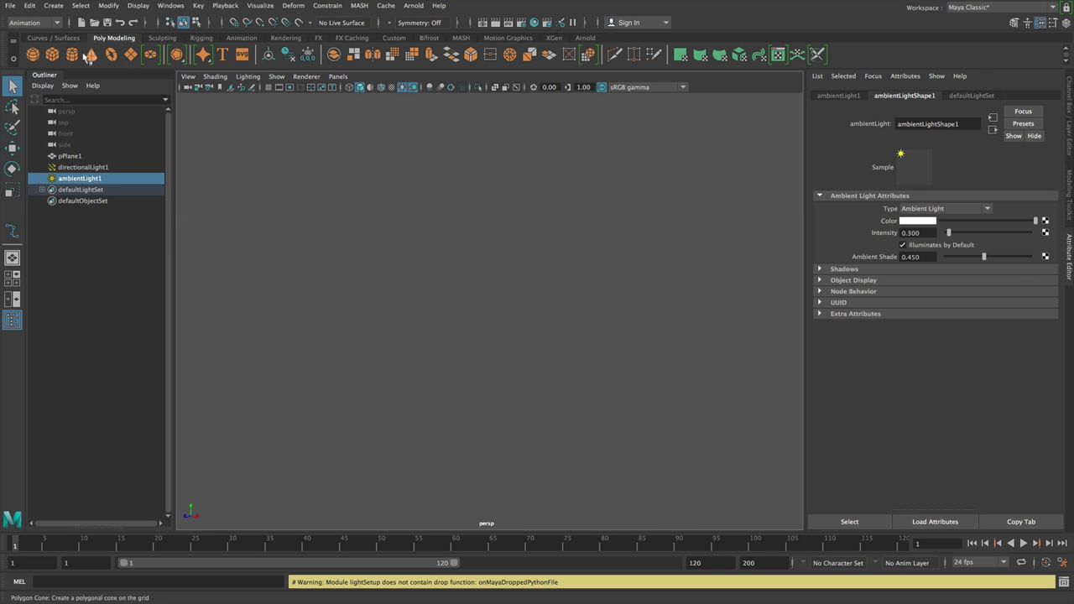
Step: Create a polygon cube, build a MASH network from it, and open the network's Distribute settings
{"action": "left_click", "coordinate": [52, 54]}
{"action": "left_click", "coordinate": [359, 5]}
{"action": "left_click", "coordinate": [387, 26]}
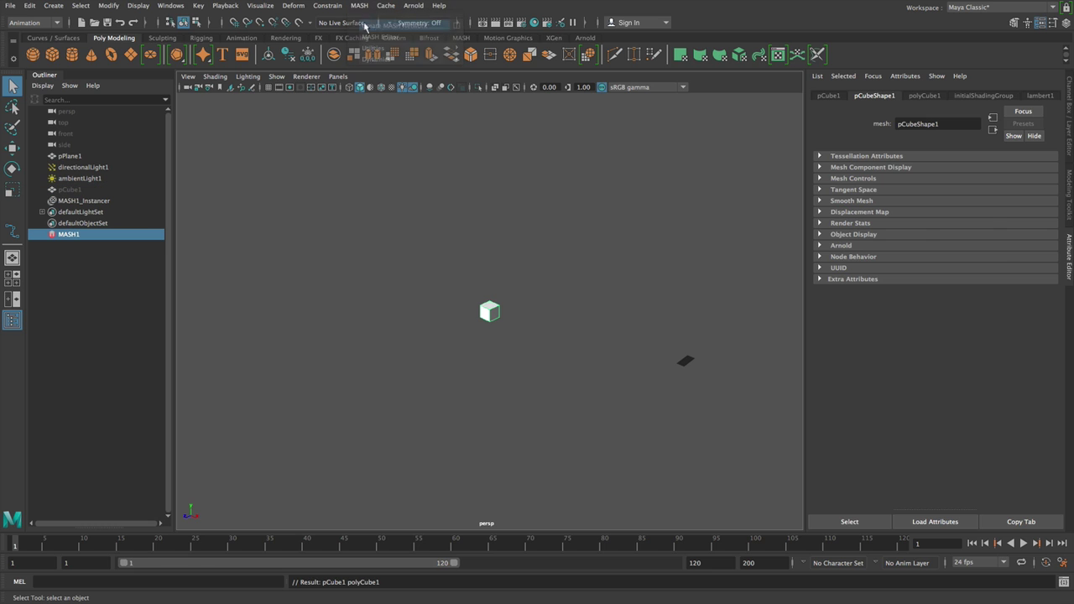
{"action": "left_click", "coordinate": [891, 96]}
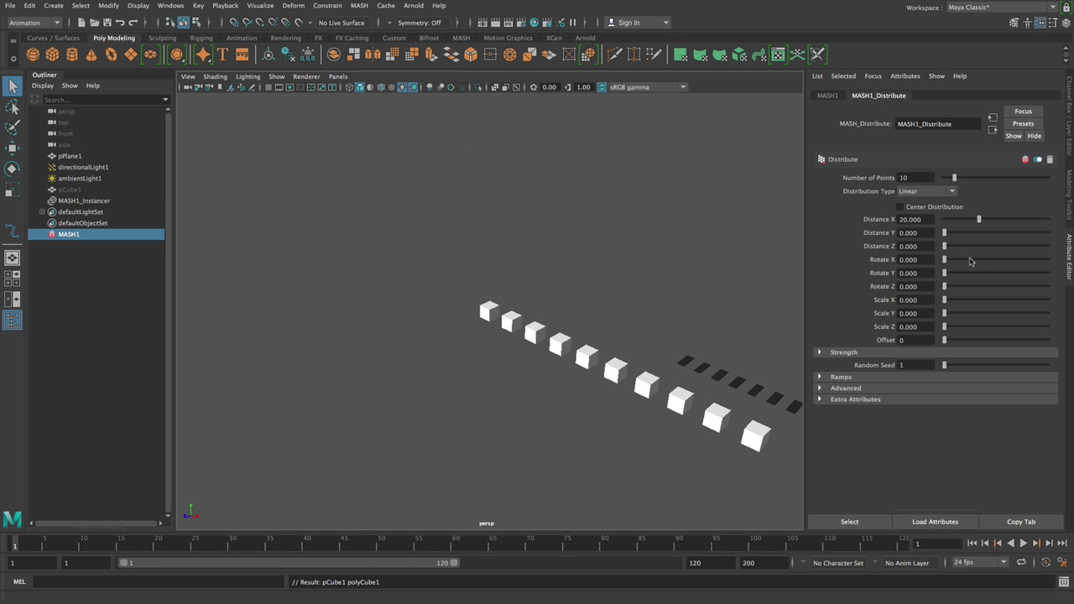
Step: Add an Offset node to the MASH network, set its Z offset scale to 6, and increase its X offset scale to widen the cubes
{"action": "left_click", "coordinate": [827, 95]}
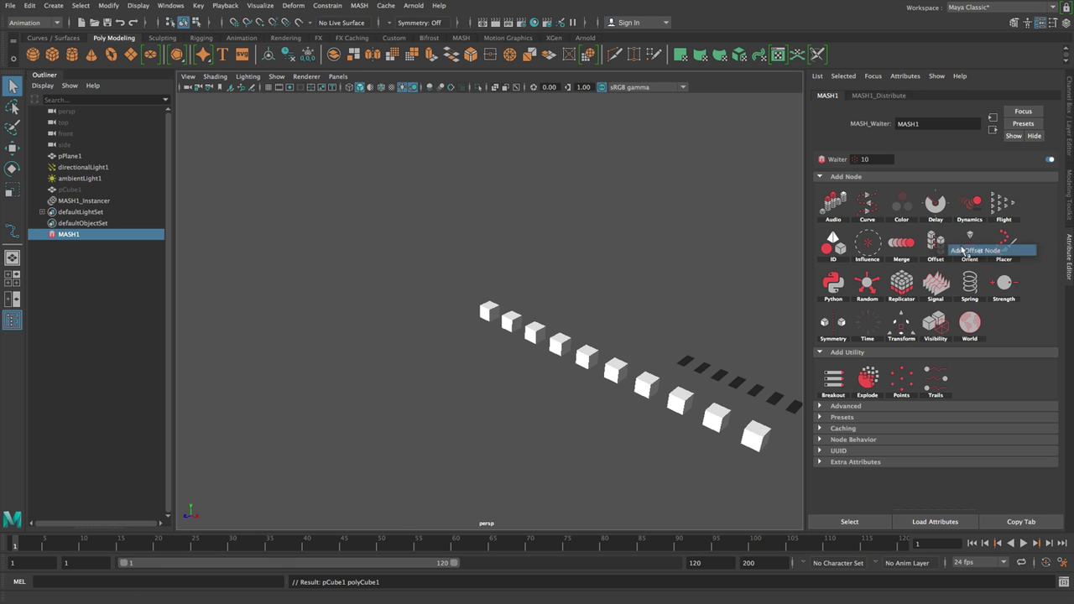
{"action": "left_click", "coordinate": [935, 244]}
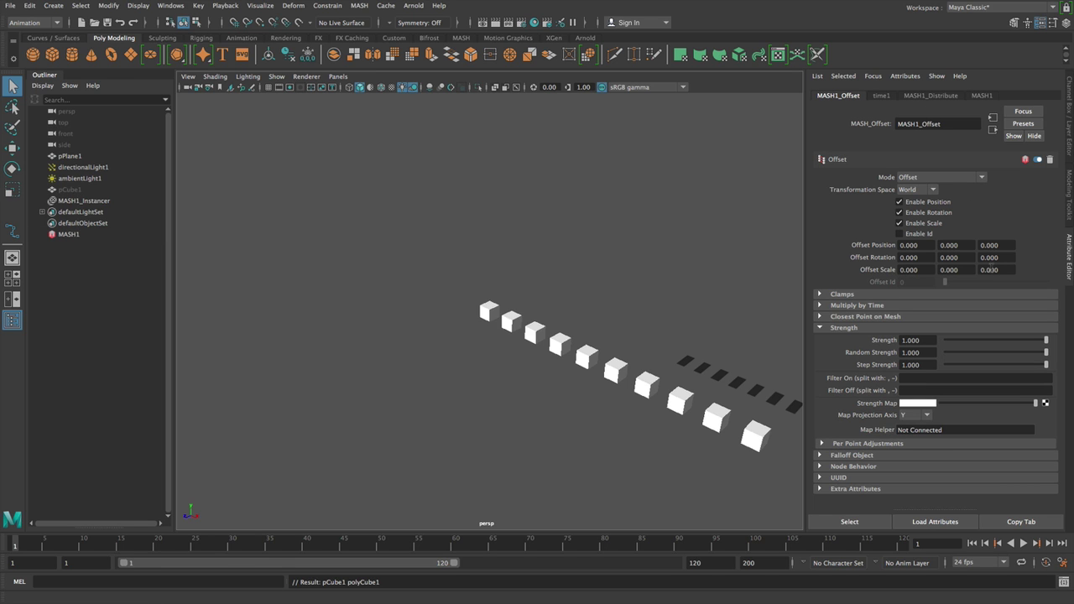
{"action": "scroll", "coordinate": [991, 268], "scroll_direction": "up", "scroll_amount": 10}
{"action": "scroll", "coordinate": [994, 269], "scroll_direction": "down", "scroll_amount": 4}
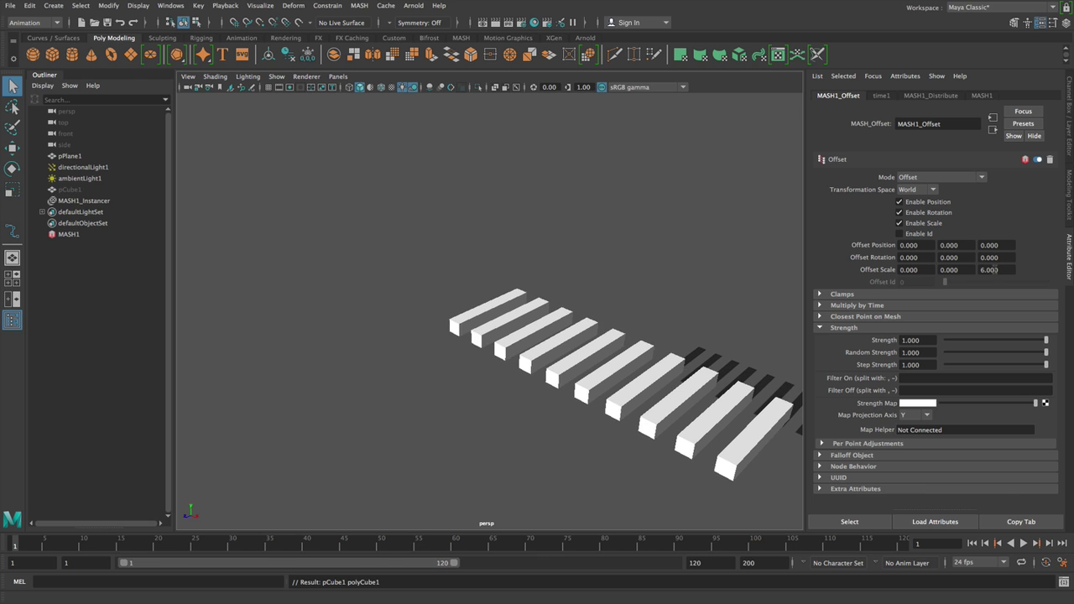
{"action": "left_click_drag", "start_coordinate": [922, 269], "coordinate": [966, 269], "text": "ctrl"}
{"action": "middle_click_drag", "start_coordinate": [615, 280], "coordinate": [537, 260], "text": "alt"}
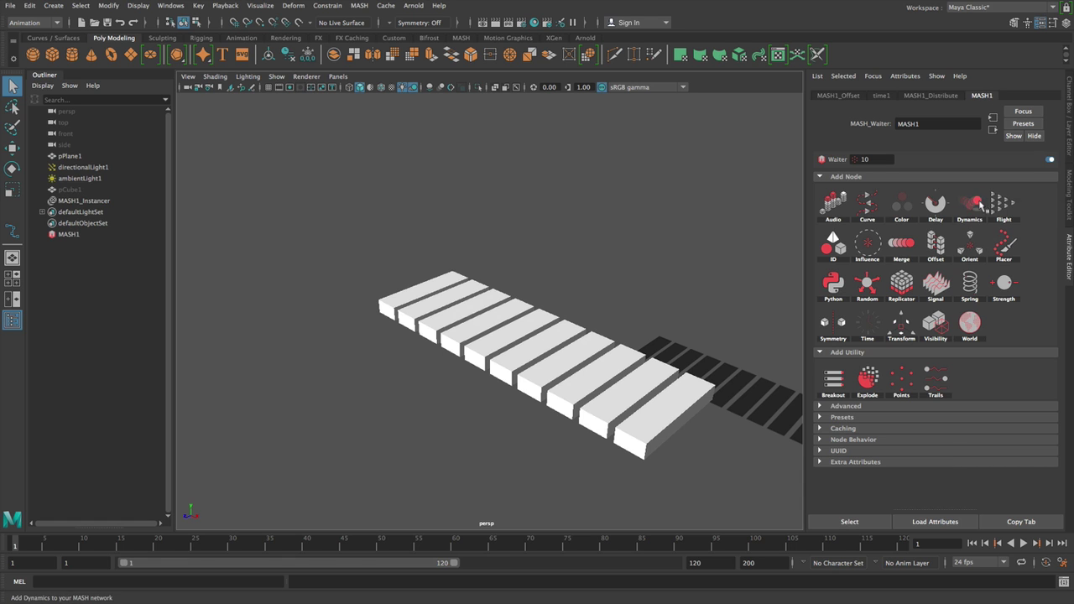
Step: Add a Dynamics node to the MASH network and create a new constraint on it, opening the constraint's settings
{"action": "left_click", "coordinate": [973, 205]}
{"action": "scroll", "coordinate": [931, 377], "scroll_direction": "down", "scroll_amount": 10}
{"action": "right_click", "coordinate": [923, 459]}
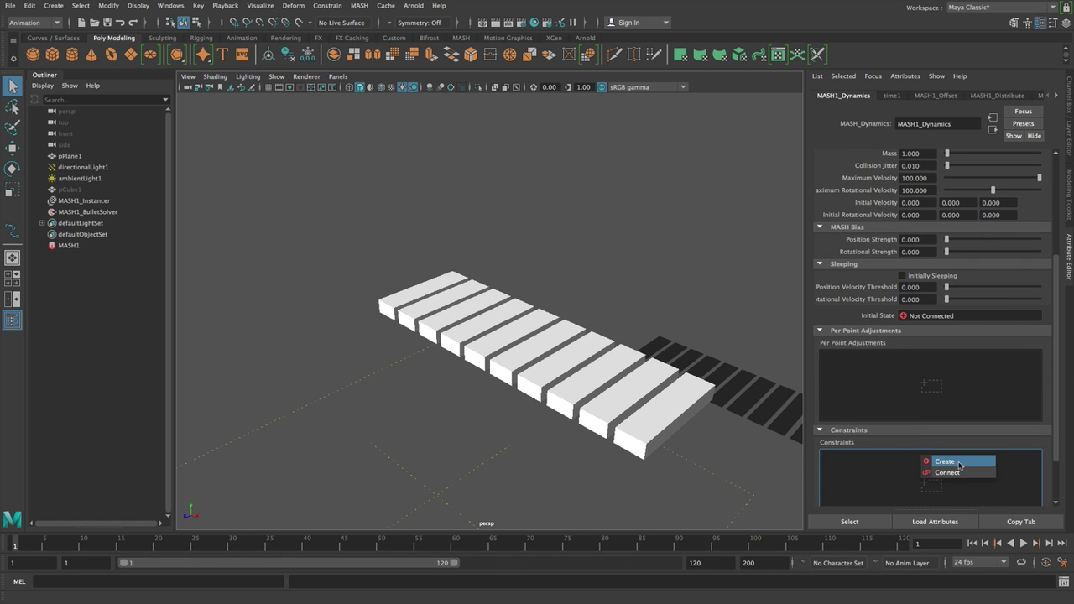
{"action": "left_click", "coordinate": [959, 462]}
{"action": "left_click", "coordinate": [859, 456]}
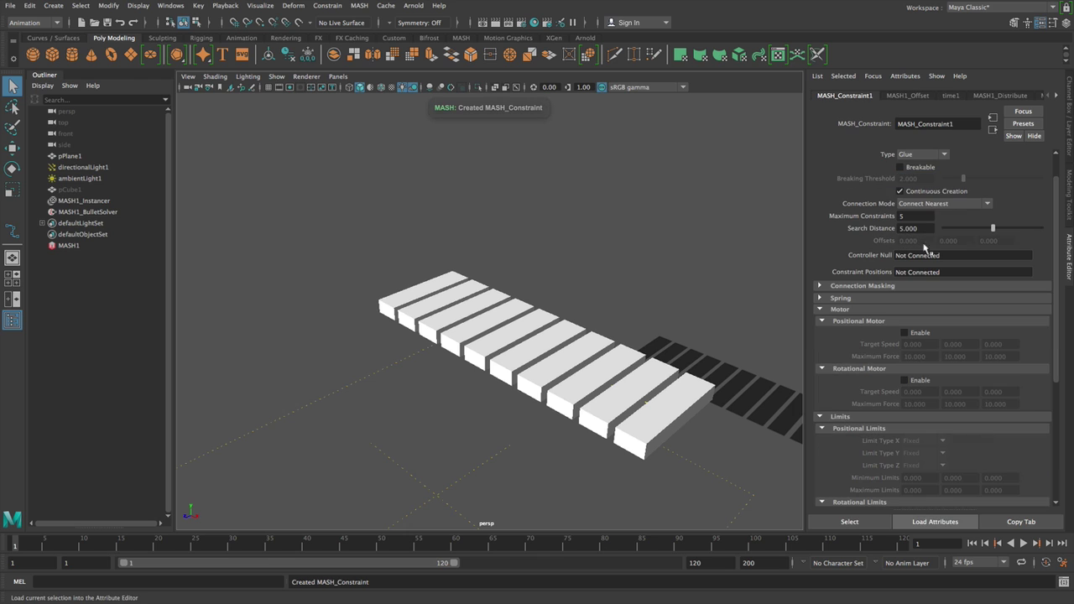
Step: Set the constraint's type to Custom and its connection mode to Connect To Offset Point
{"action": "left_click", "coordinate": [923, 154]}
{"action": "left_click", "coordinate": [938, 203]}
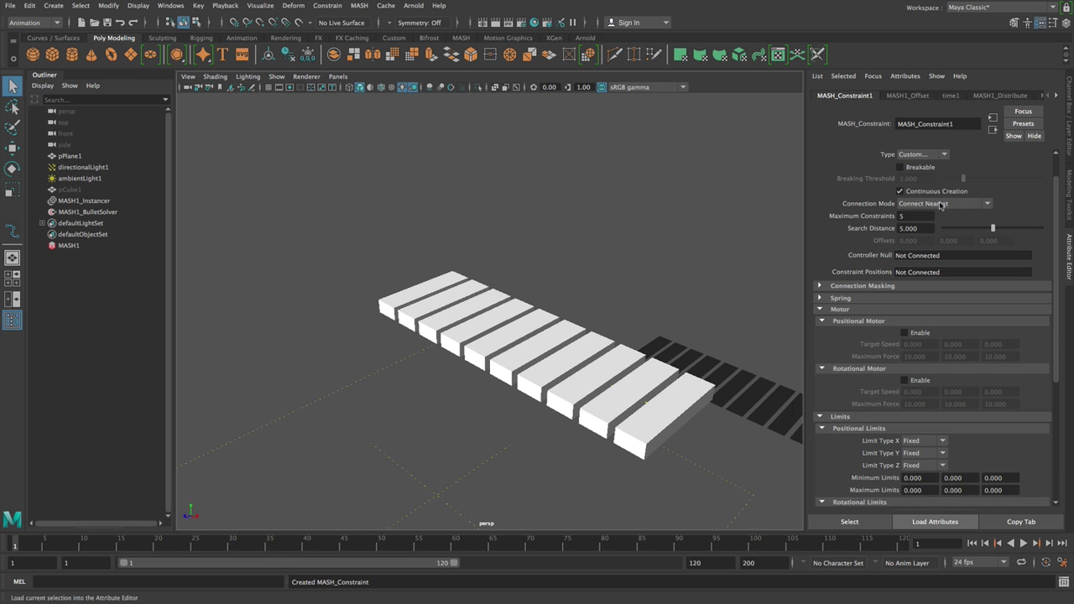
{"action": "left_click", "coordinate": [959, 205]}
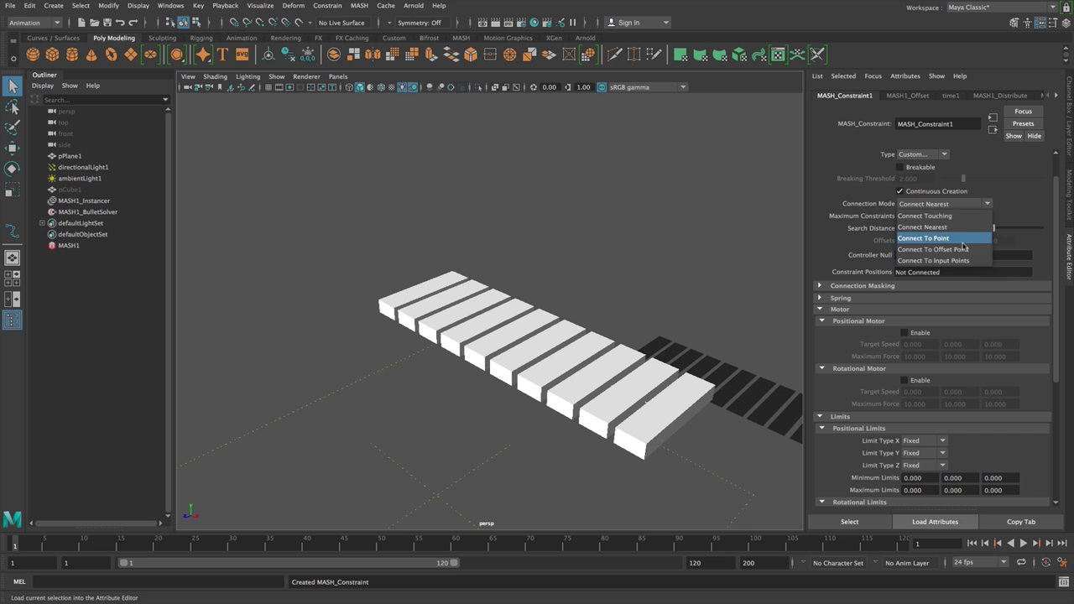
{"action": "left_click", "coordinate": [921, 236]}
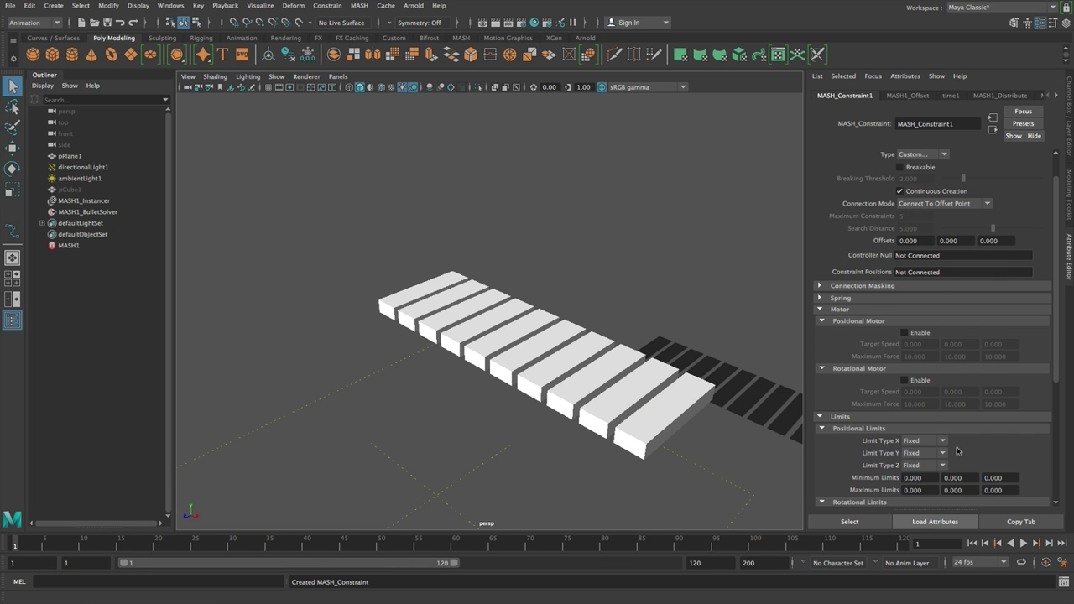
Step: Enable the constraint's rotational motor with an X target speed of 50 and play the simulation
{"action": "scroll", "coordinate": [956, 451], "scroll_direction": "down", "scroll_amount": 3}
{"action": "left_click", "coordinate": [904, 279]}
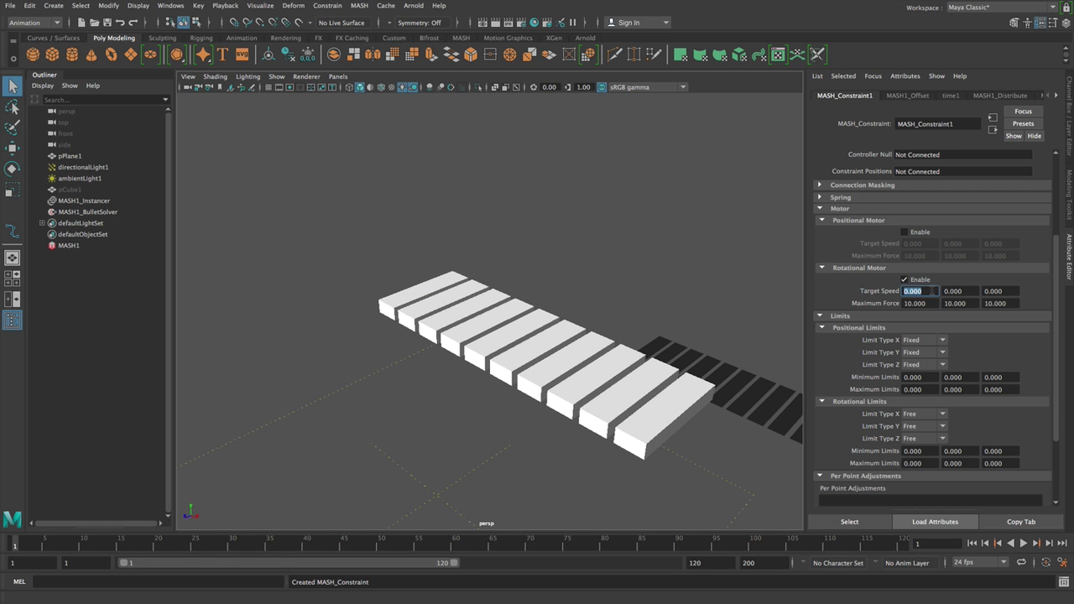
{"action": "left_click", "coordinate": [1023, 542]}
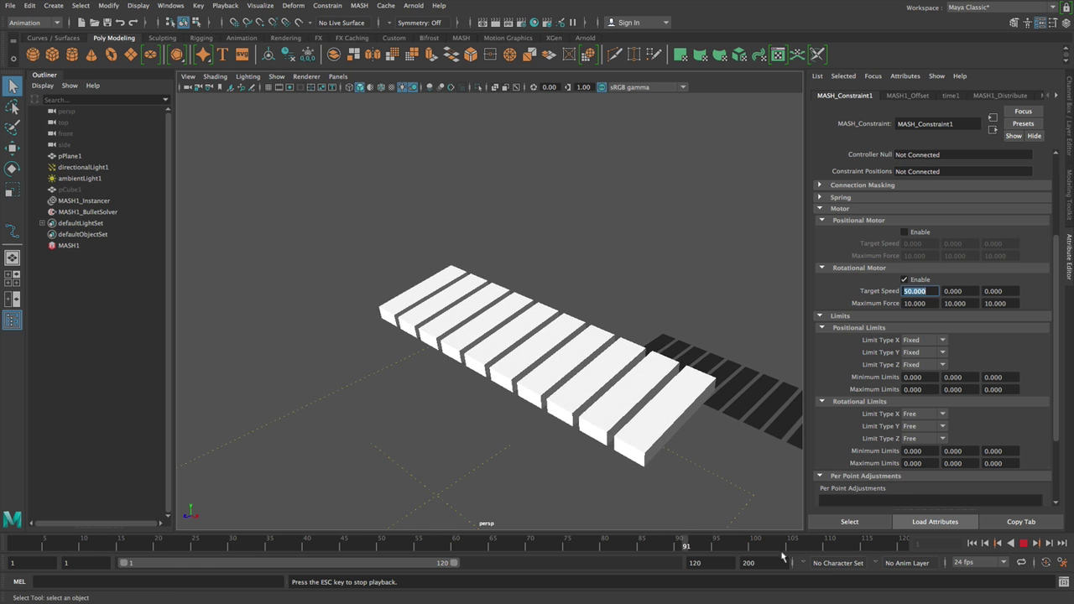
Step: Extend the playback range to frame 12000, stop the running simulation around frame 166, and create a polygon sphere
{"action": "type", "text": "00"}
{"action": "key", "text": "Return"}
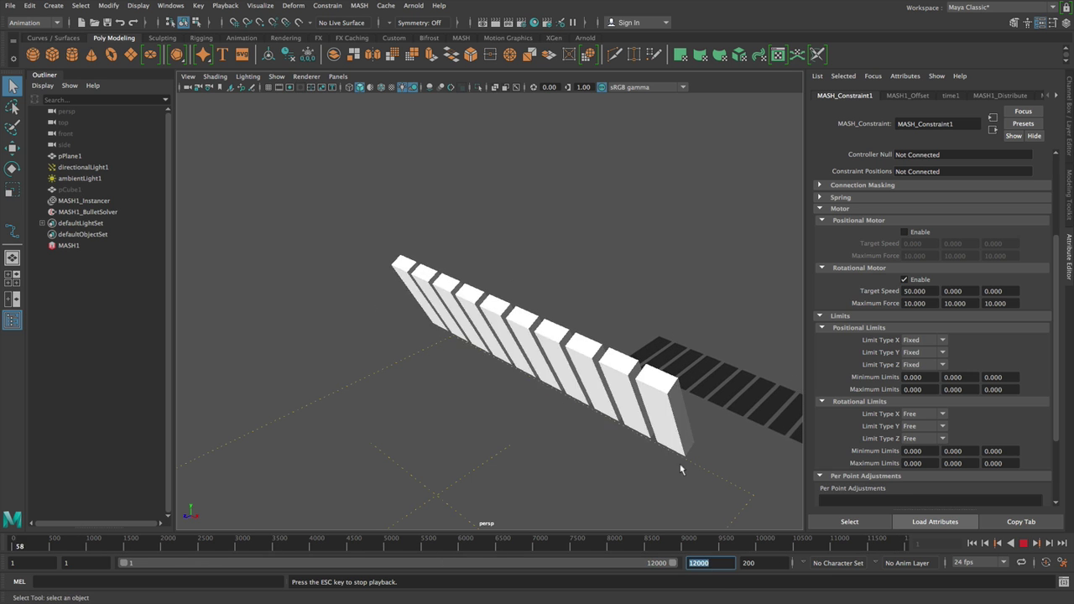
{"action": "scroll", "coordinate": [610, 392], "scroll_direction": "down", "scroll_amount": 3}
{"action": "left_click_drag", "start_coordinate": [609, 391], "coordinate": [623, 373], "text": "alt"}
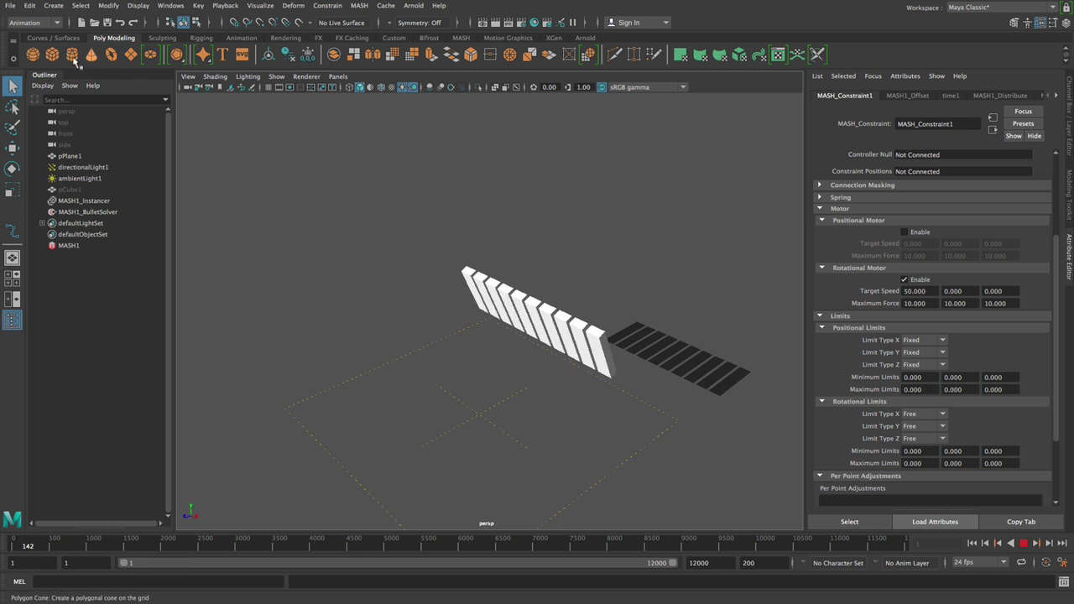
{"action": "key", "text": "Escape"}
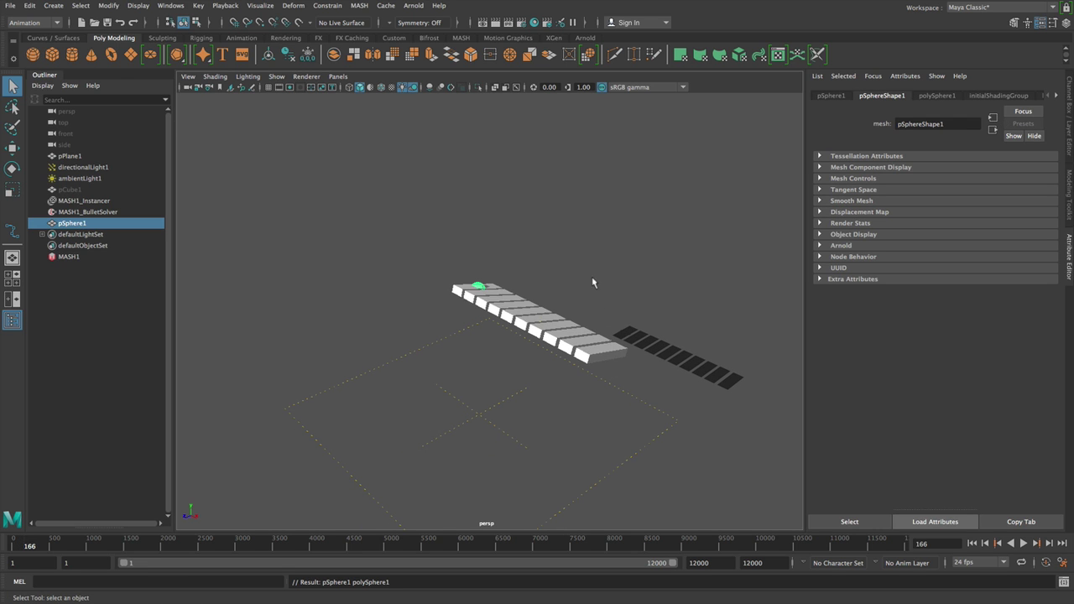
Step: Create a MASH network from the polygon sphere
{"action": "key", "text": "w"}
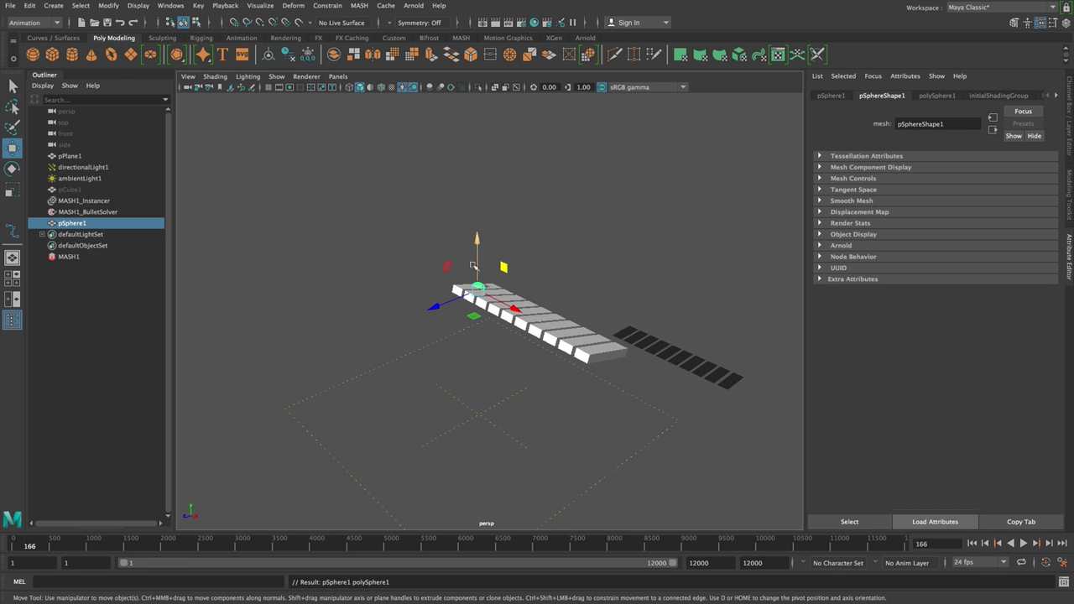
{"action": "left_click", "coordinate": [358, 8]}
{"action": "left_click", "coordinate": [367, 26]}
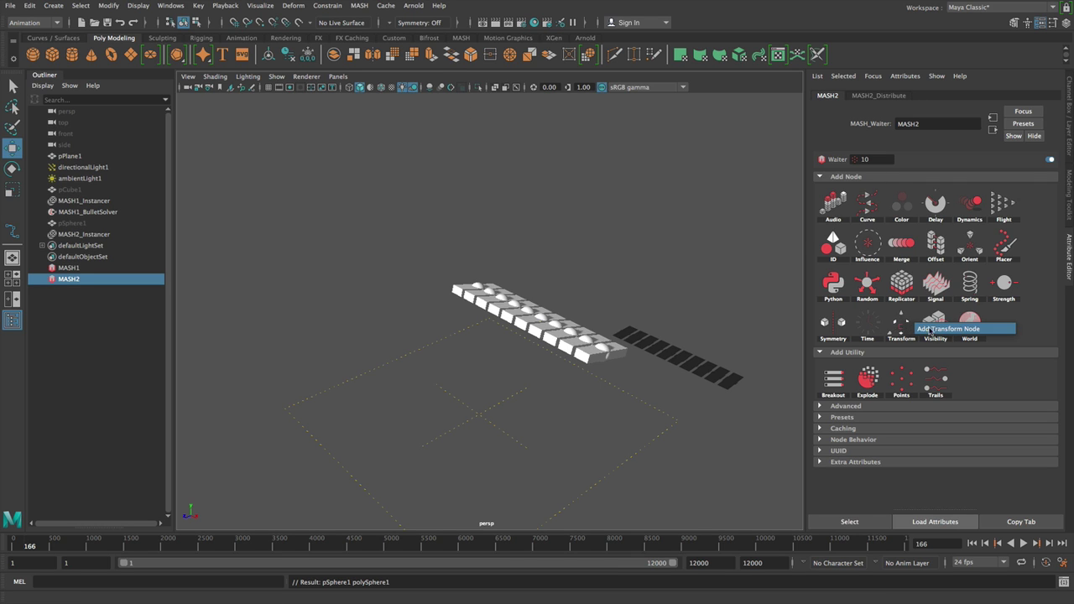
Step: Add a Transform node to the sphere network, create its controller null, and raise the null about 14 units above the slabs
{"action": "left_click", "coordinate": [903, 326]}
{"action": "right_click", "coordinate": [941, 228]}
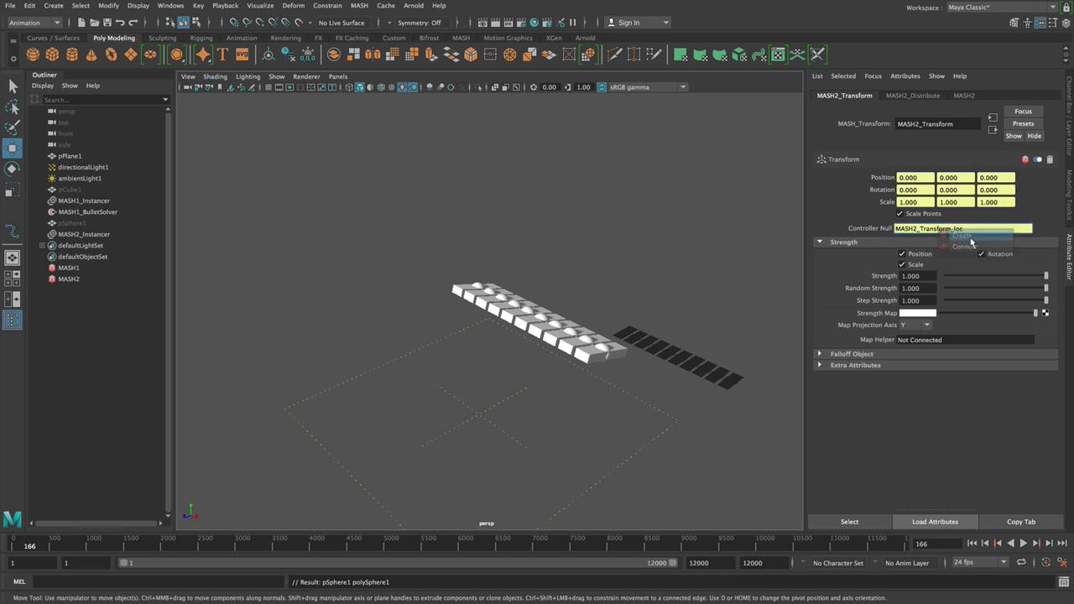
{"action": "left_click", "coordinate": [966, 240]}
{"action": "left_click_drag", "start_coordinate": [466, 167], "coordinate": [470, 123]}
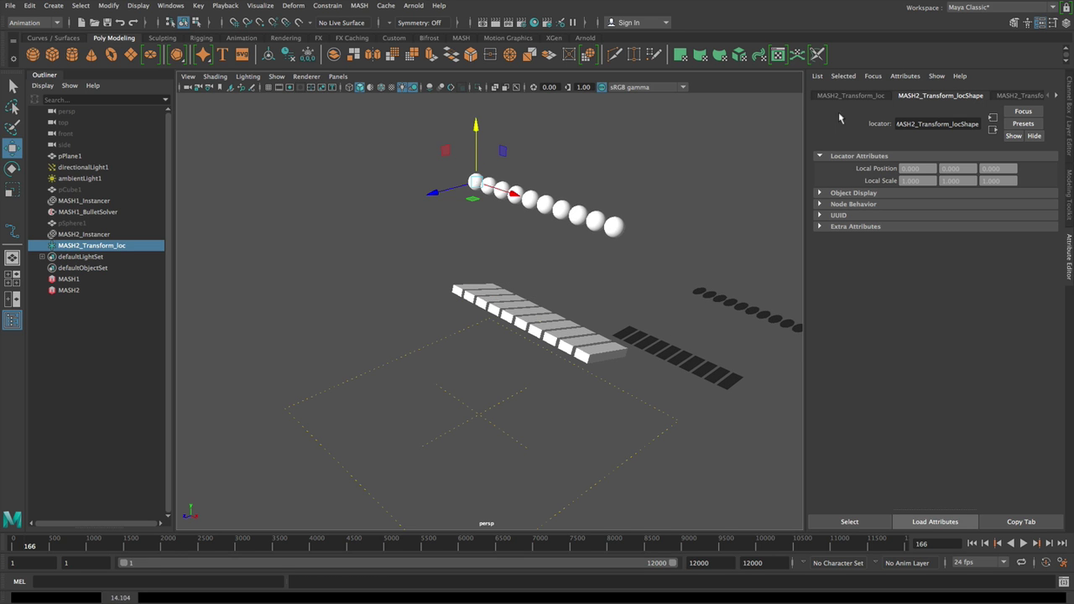
Step: Add a Dynamics node to the MASH2 network and play the simulation to watch the spheres fall onto the slabs
{"action": "left_click", "coordinate": [96, 291]}
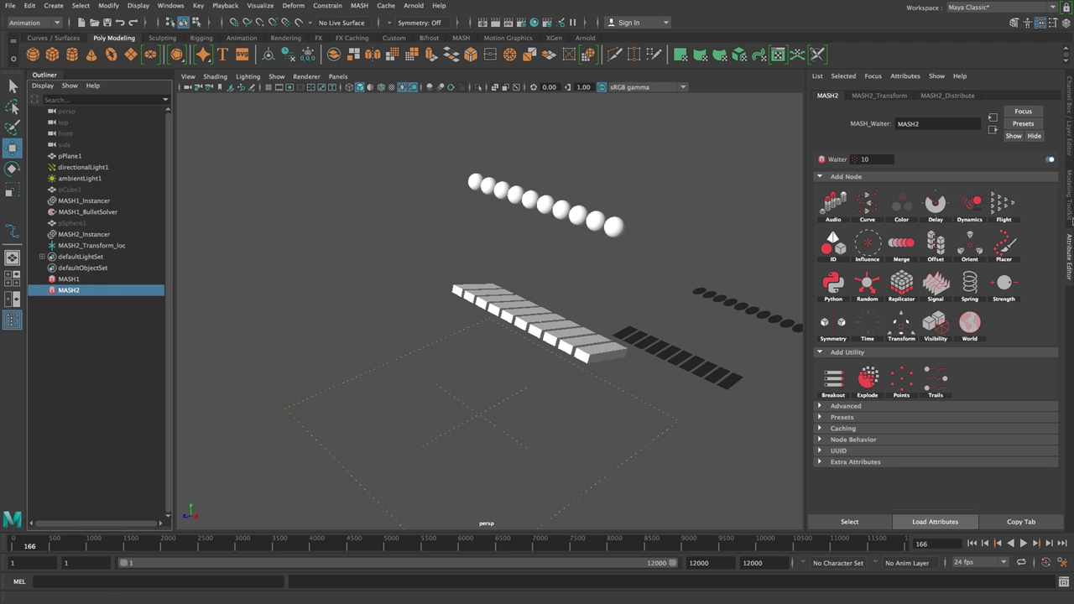
{"action": "left_click", "coordinate": [966, 203]}
{"action": "left_click", "coordinate": [1023, 543]}
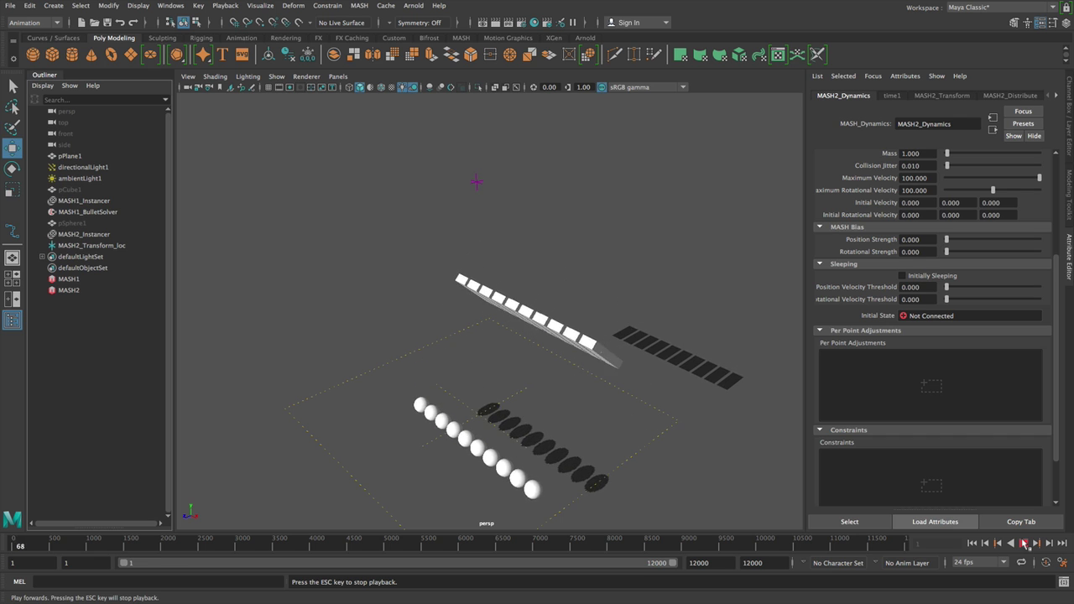
{"action": "left_click", "coordinate": [972, 544]}
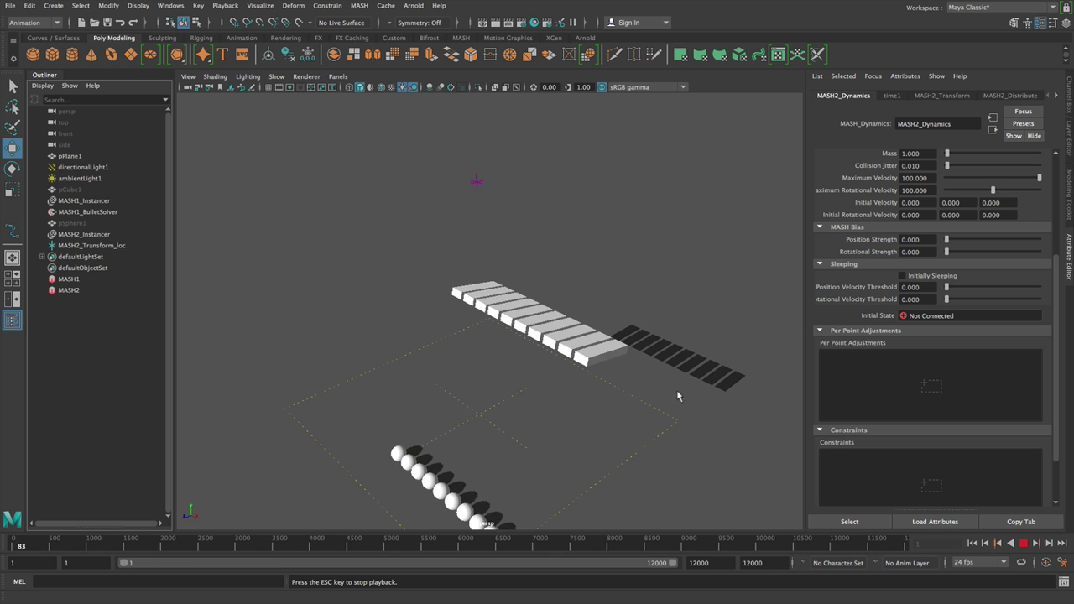
{"action": "right_click_drag", "start_coordinate": [676, 390], "coordinate": [706, 410], "text": "alt"}
{"action": "left_click_drag", "start_coordinate": [696, 403], "coordinate": [635, 372], "text": "alt"}
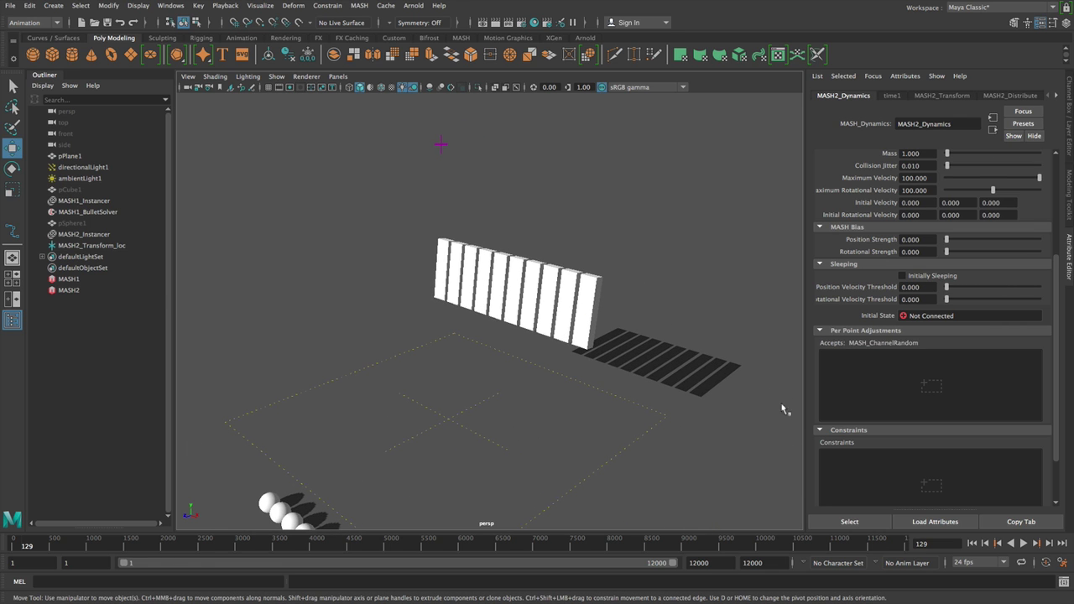
Step: Open the MASH1 constraint's settings and examine its motor options and its positional and rotational limit types
{"action": "left_click", "coordinate": [132, 290]}
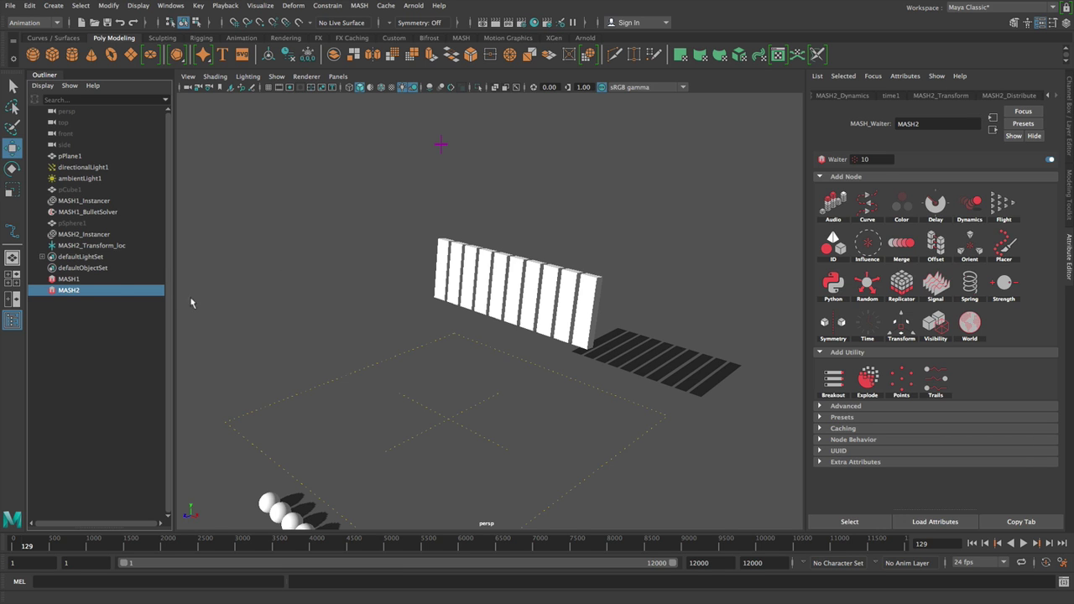
{"action": "left_click", "coordinate": [118, 279]}
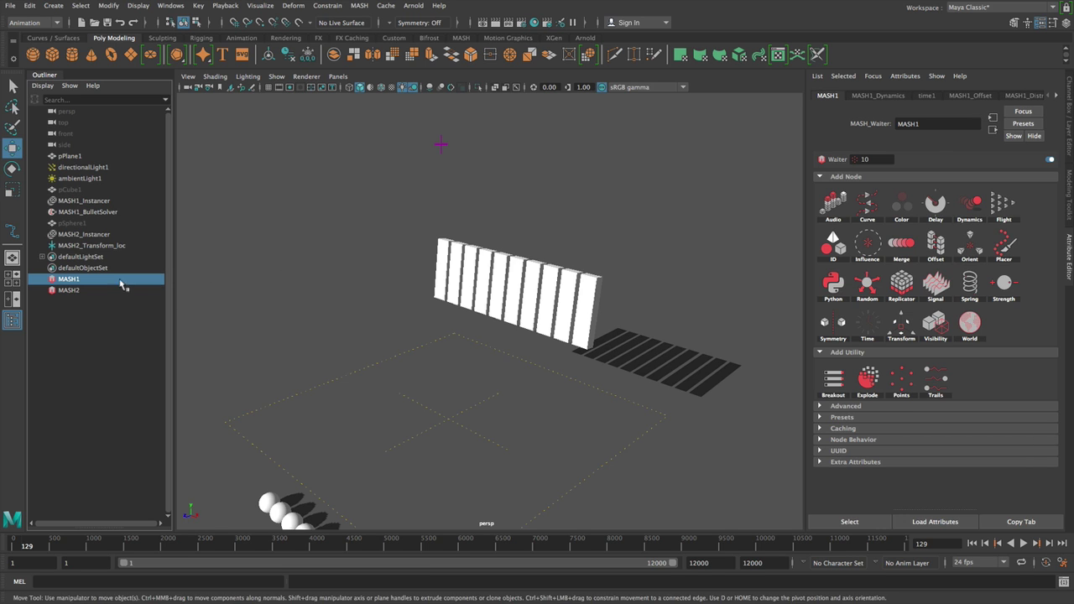
{"action": "left_click", "coordinate": [897, 94]}
{"action": "double_click", "coordinate": [930, 460]}
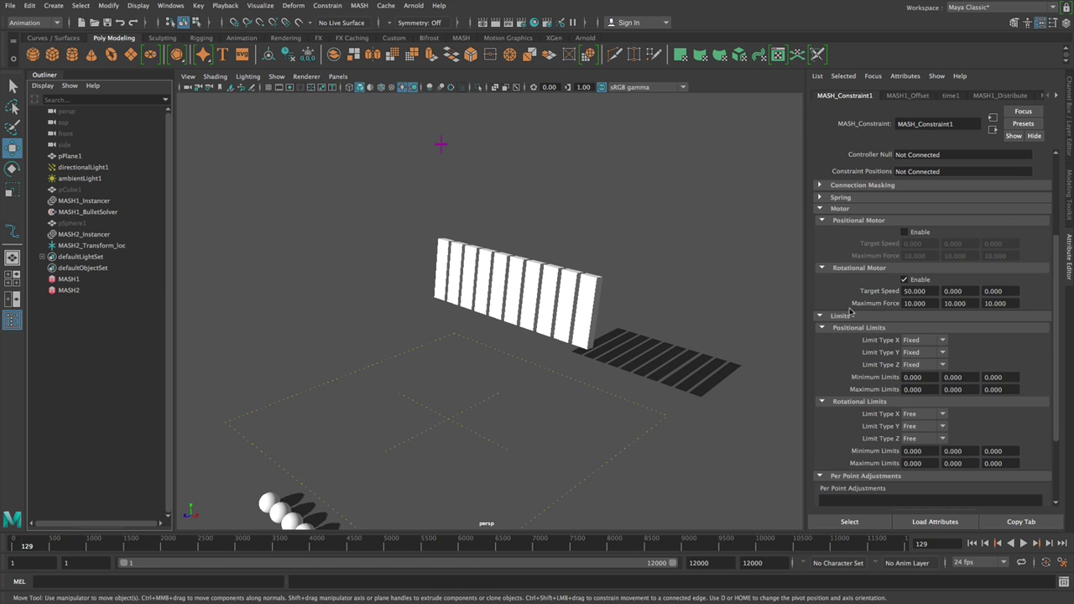
{"action": "scroll", "coordinate": [853, 256], "scroll_direction": "up", "scroll_amount": 3}
{"action": "scroll", "coordinate": [872, 424], "scroll_direction": "down", "scroll_amount": 3}
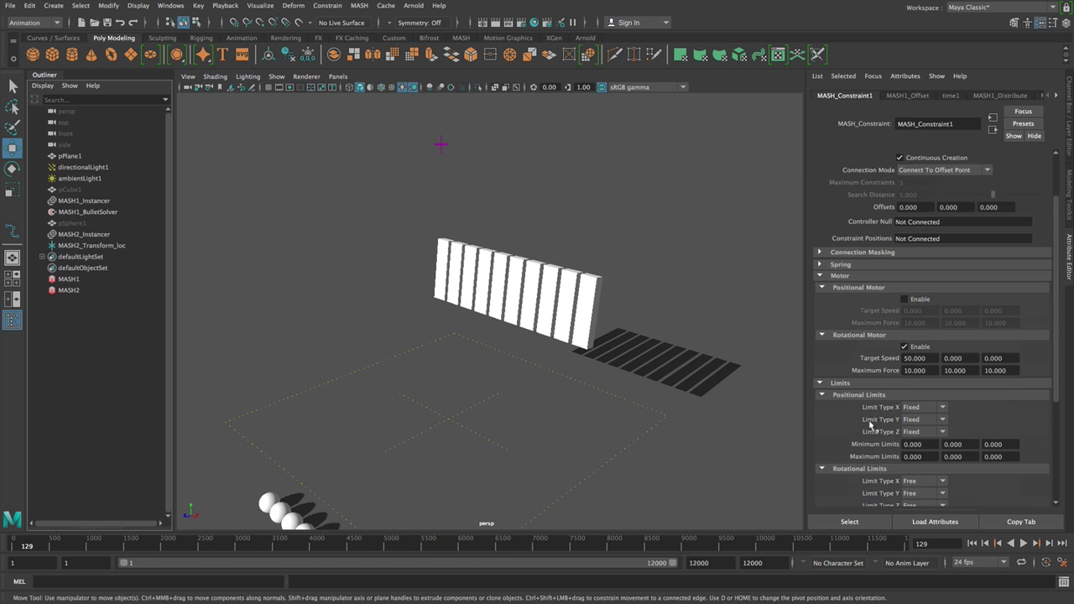
{"action": "scroll", "coordinate": [863, 323], "scroll_direction": "down", "scroll_amount": 2}
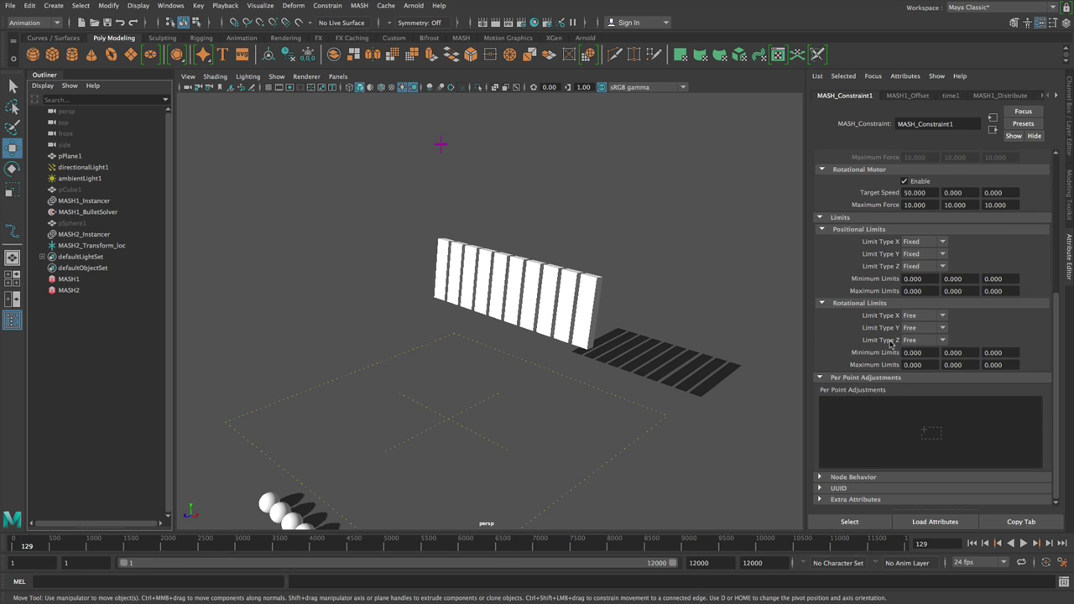
{"action": "left_click", "coordinate": [923, 243]}
{"action": "left_click", "coordinate": [930, 243]}
{"action": "left_click", "coordinate": [922, 266]}
{"action": "left_click", "coordinate": [873, 264]}
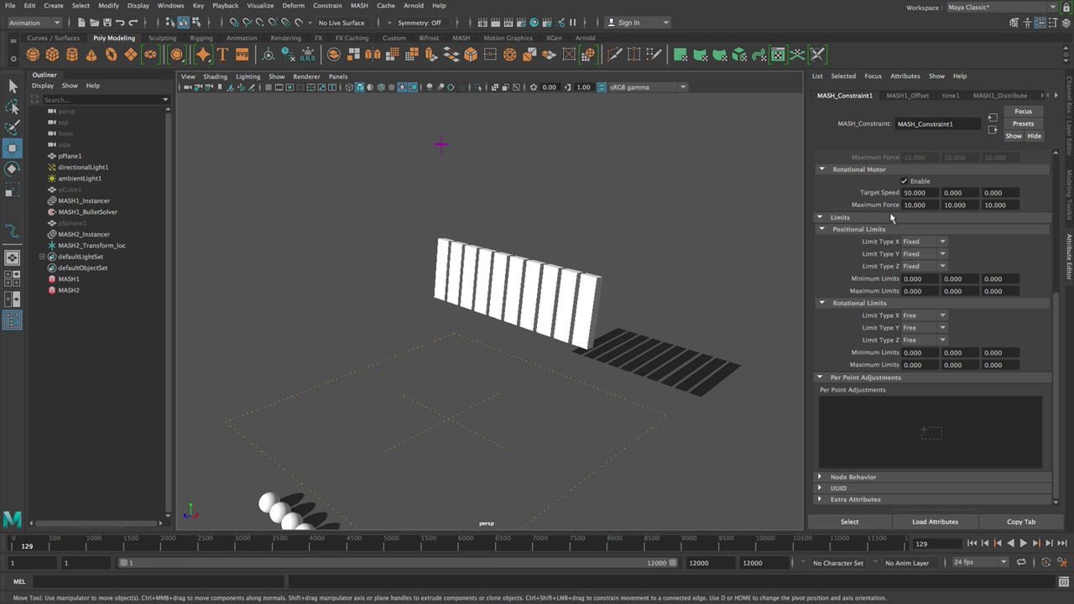
Step: Return to the start frame and move the MASH2_Transform_loc controller along Z so the spheres hang over one end of the slabs
{"action": "left_click", "coordinate": [972, 543]}
{"action": "left_click_drag", "start_coordinate": [635, 264], "coordinate": [603, 286], "text": "alt"}
{"action": "middle_click_drag", "start_coordinate": [602, 286], "coordinate": [569, 288], "text": "alt"}
{"action": "left_click_drag", "start_coordinate": [570, 289], "coordinate": [564, 289], "text": "alt"}
{"action": "left_click", "coordinate": [76, 245]}
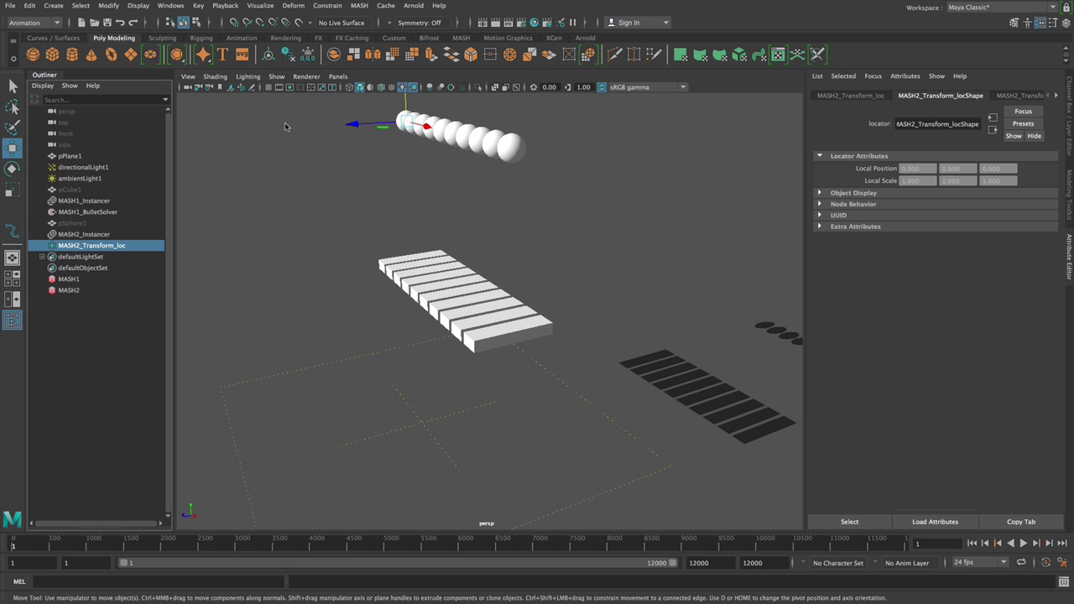
{"action": "left_click_drag", "start_coordinate": [353, 124], "coordinate": [394, 168], "text": "alt"}
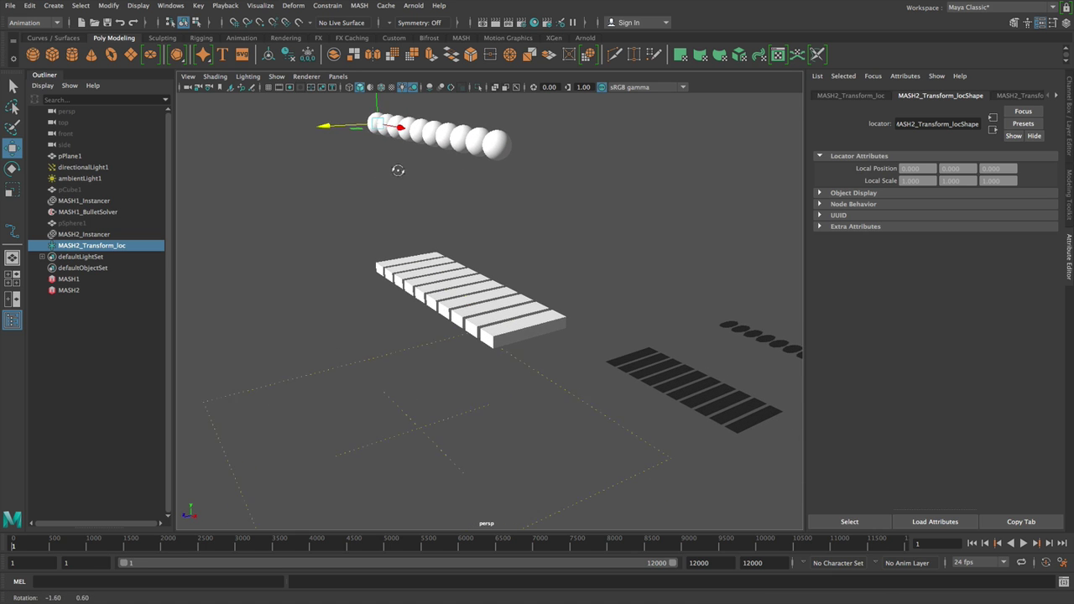
Step: Disable the rotational motor on MASH1's constraint, play the simulation, and return to the start frame
{"action": "left_click", "coordinate": [99, 291]}
{"action": "left_click", "coordinate": [71, 279]}
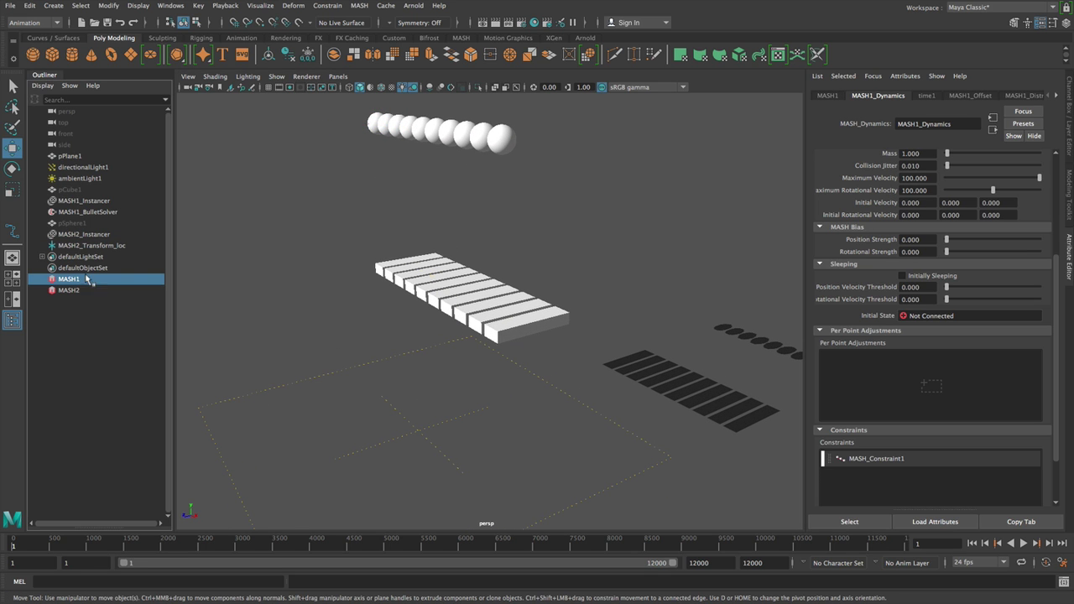
{"action": "left_click", "coordinate": [931, 457]}
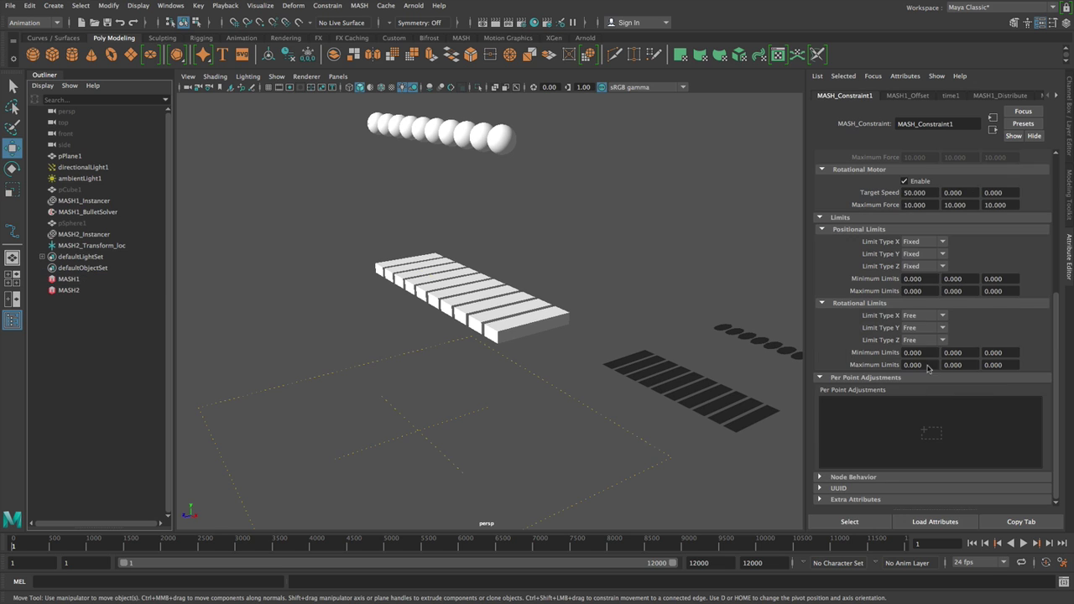
{"action": "left_click", "coordinate": [904, 182]}
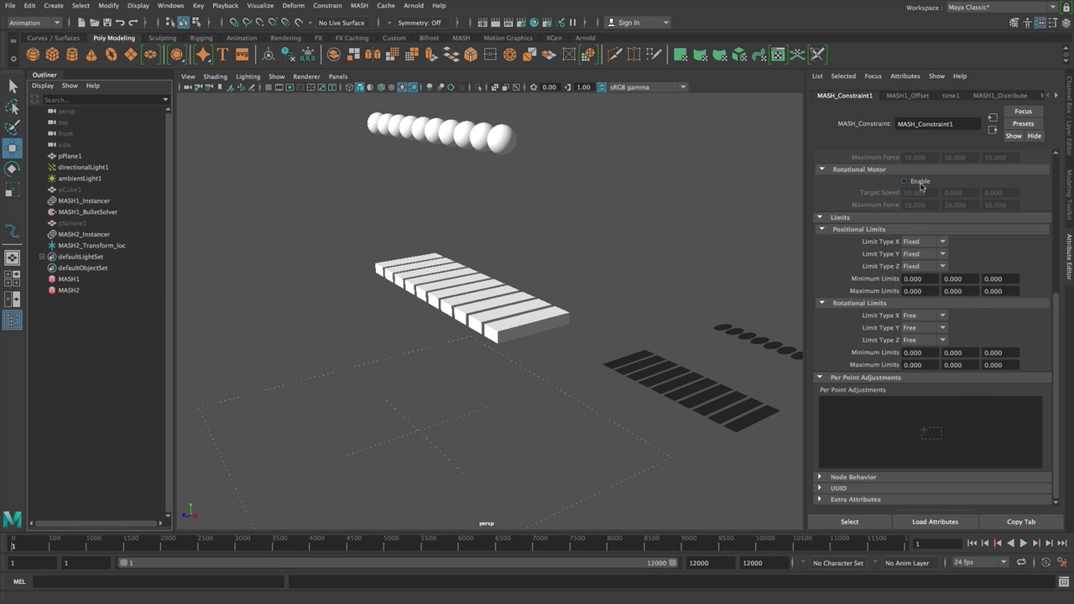
{"action": "left_click", "coordinate": [1024, 543]}
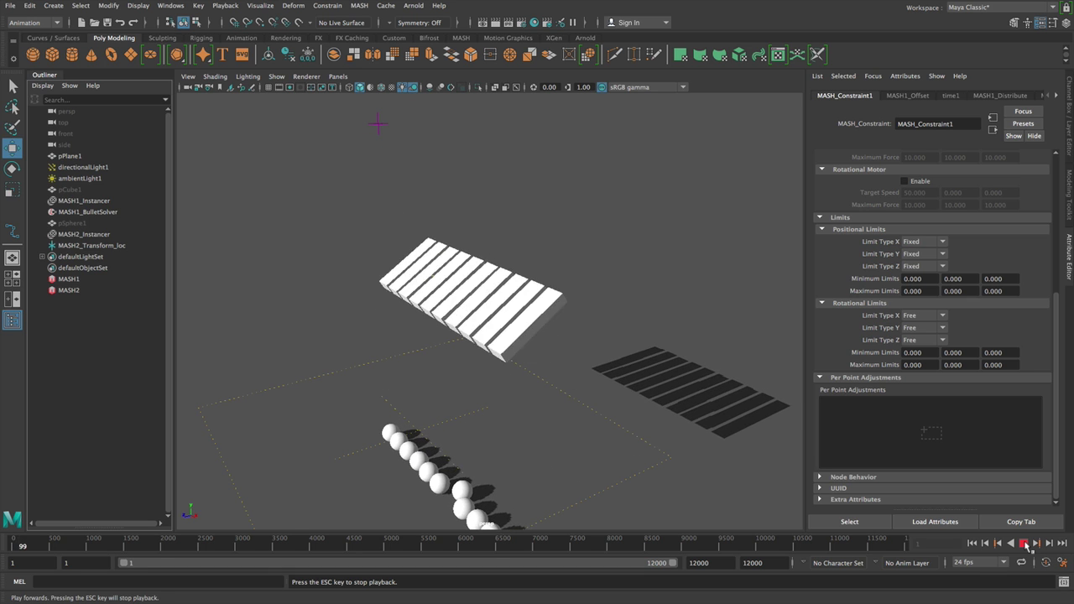
{"action": "left_click", "coordinate": [1023, 544]}
{"action": "left_click", "coordinate": [973, 544]}
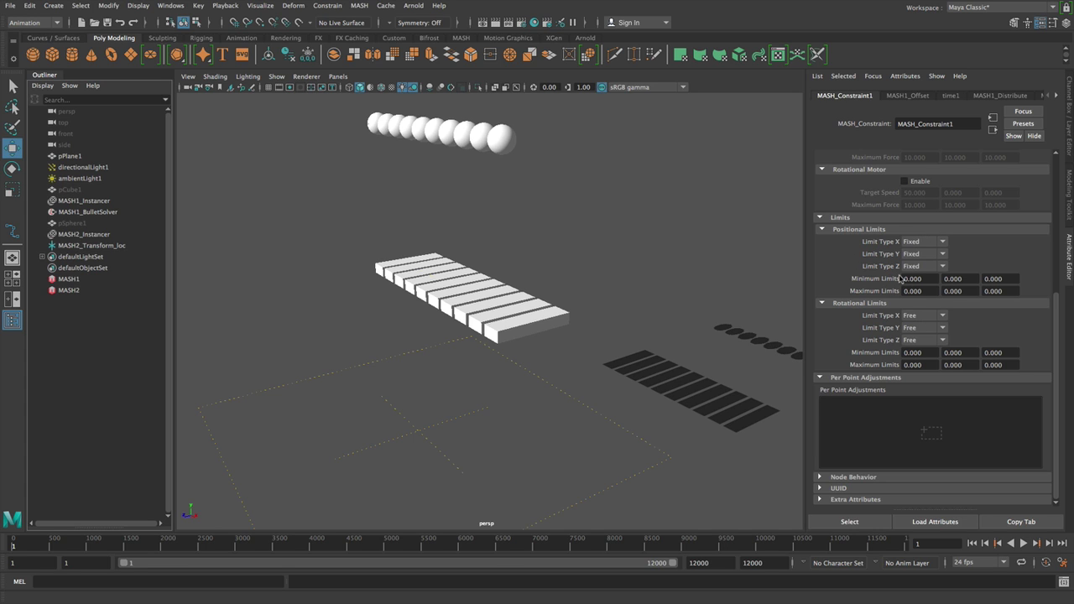
Step: Set the constraint's rotational X limit type to Limited with a maximum limit of 40 and play the simulation
{"action": "left_click", "coordinate": [917, 316]}
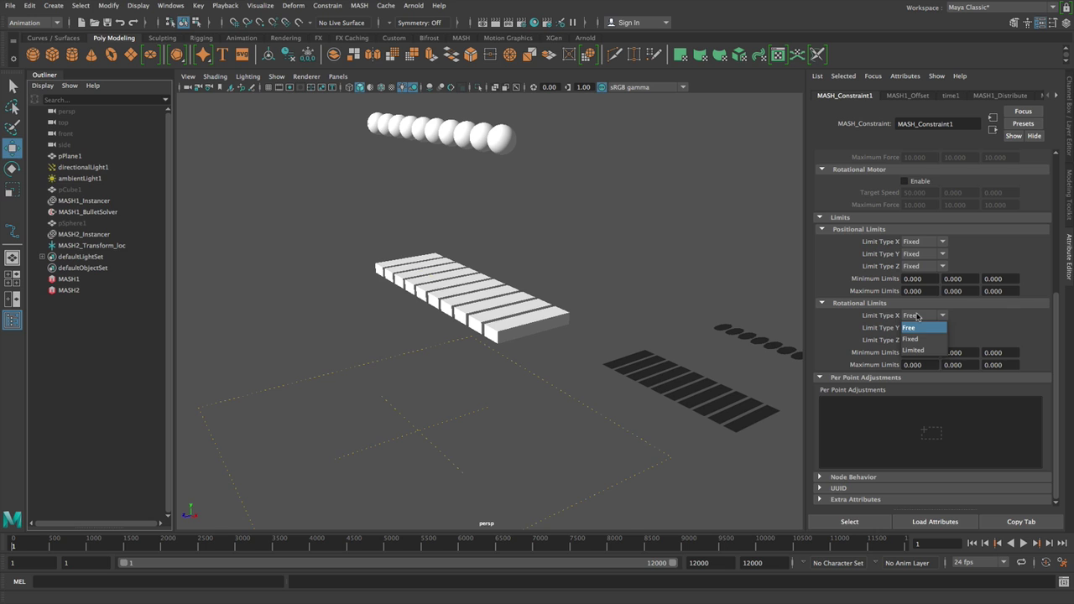
{"action": "left_click", "coordinate": [923, 349]}
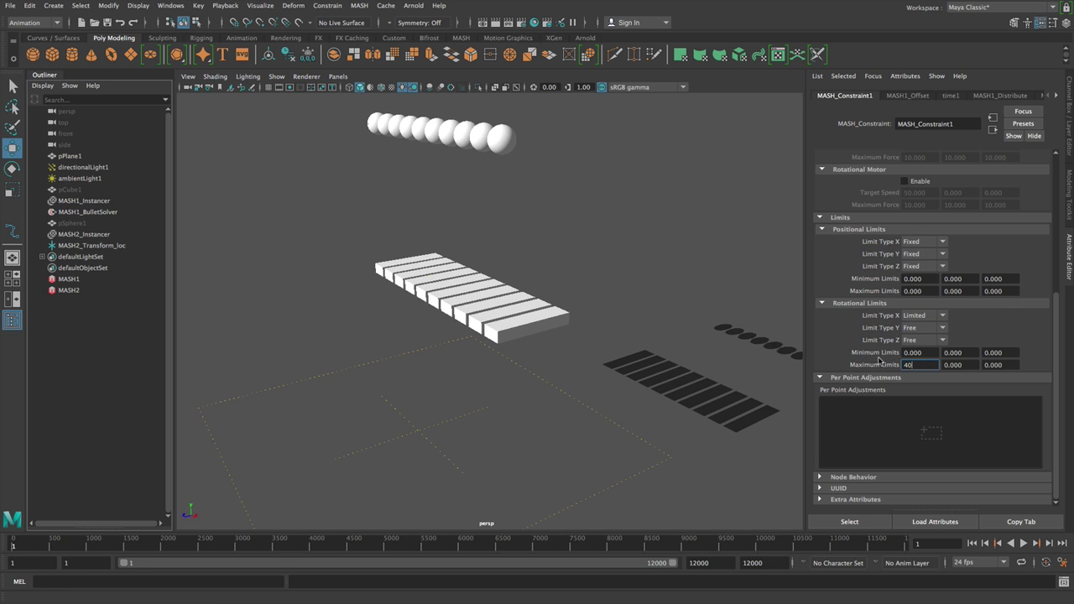
{"action": "left_click", "coordinate": [1023, 544]}
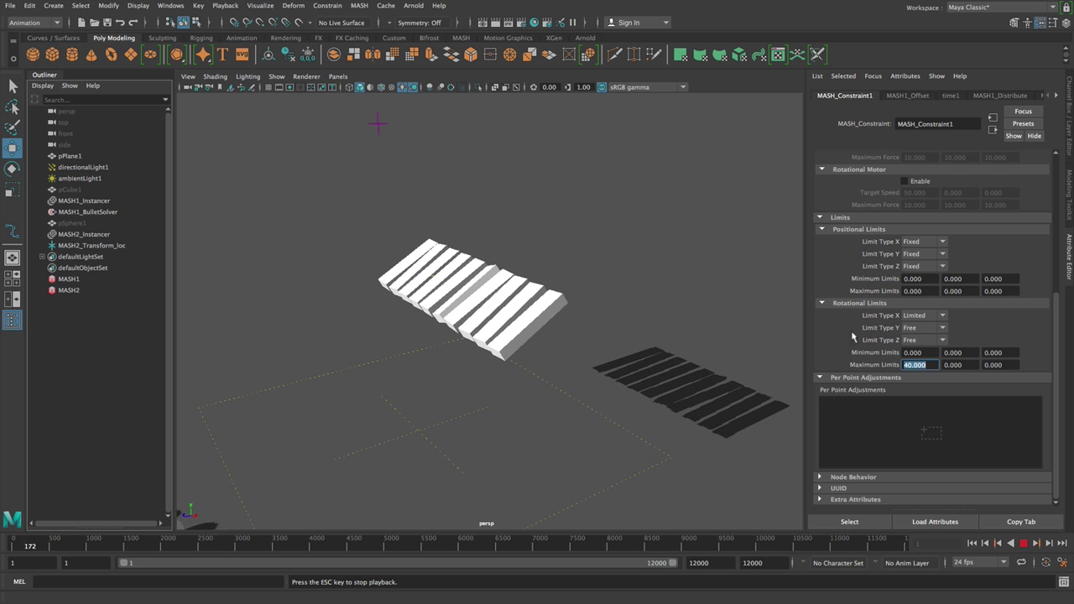
{"action": "left_click_drag", "start_coordinate": [684, 272], "coordinate": [613, 317], "text": "alt"}
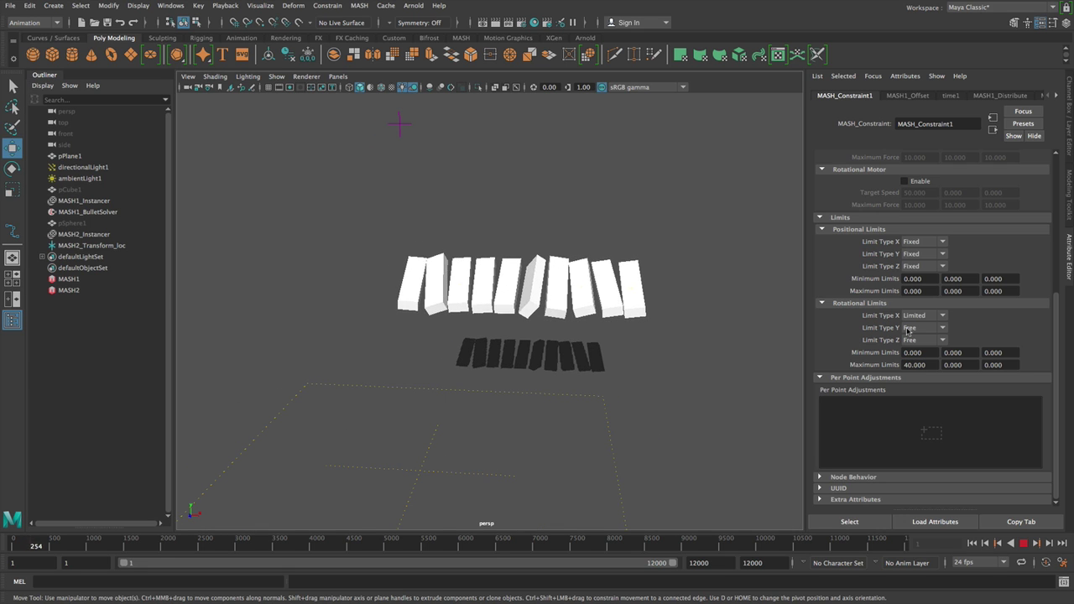
Step: Set the constraint's rotational Z limit type to Fixed and replay the simulation from the start frame
{"action": "left_click", "coordinate": [930, 339]}
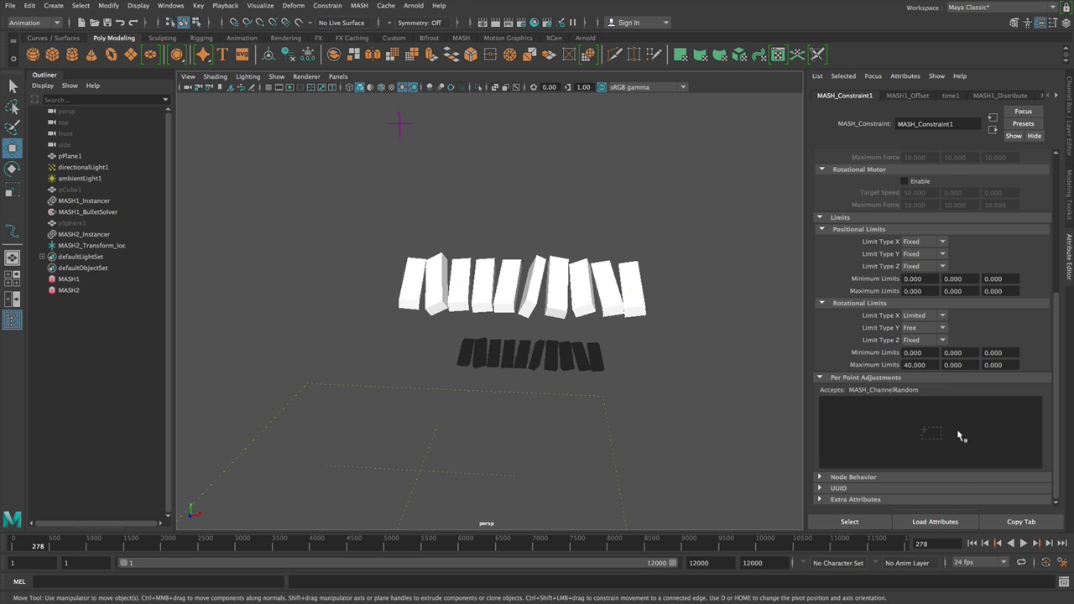
{"action": "left_click", "coordinate": [971, 543]}
{"action": "left_click", "coordinate": [1022, 543]}
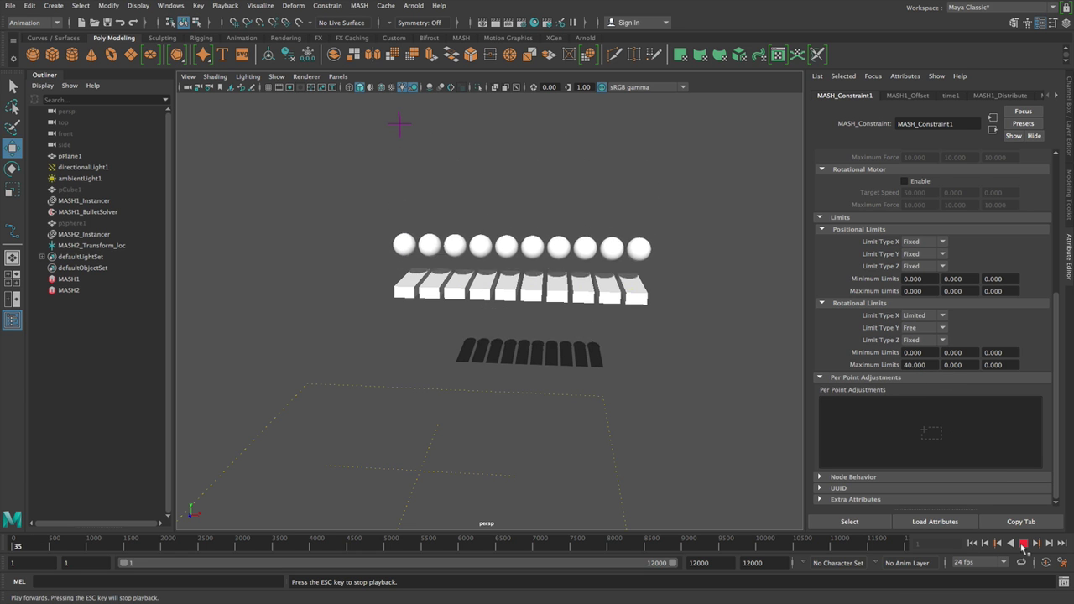
{"action": "left_click_drag", "start_coordinate": [571, 387], "coordinate": [532, 381], "text": "alt"}
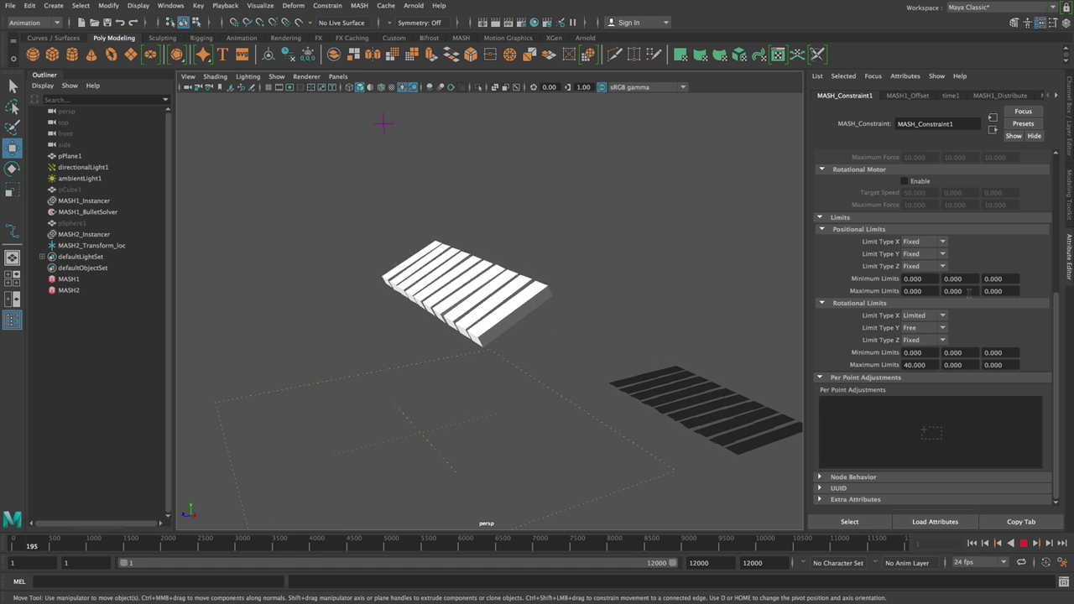
Step: Change the constraint type to Spring, play the simulation from the start frame, and stop it
{"action": "scroll", "coordinate": [908, 228], "scroll_direction": "up", "scroll_amount": 5}
{"action": "scroll", "coordinate": [908, 228], "scroll_direction": "up", "scroll_amount": 2}
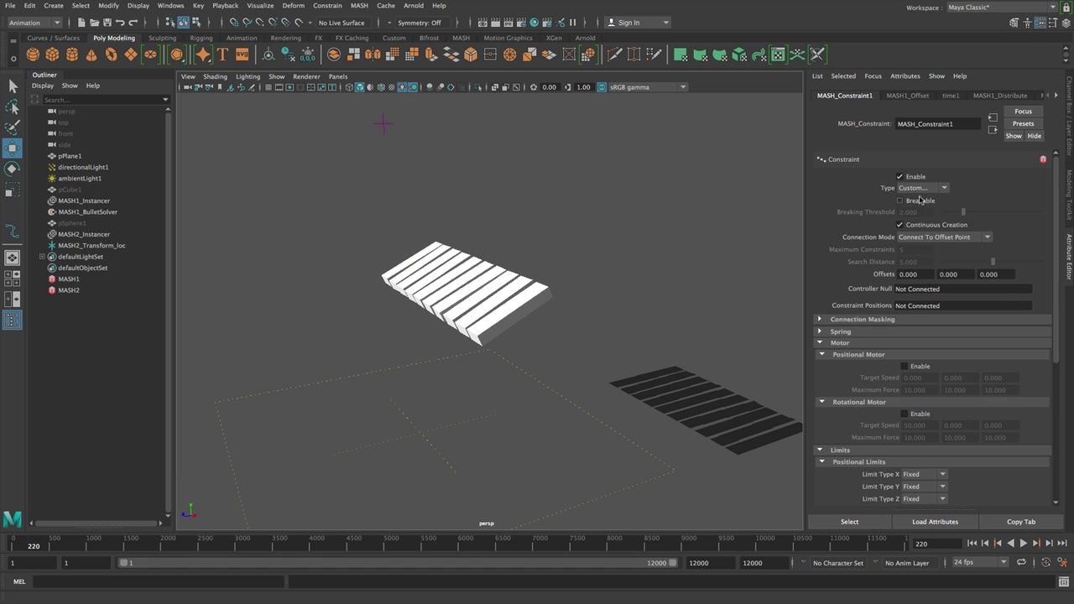
{"action": "left_click", "coordinate": [933, 187]}
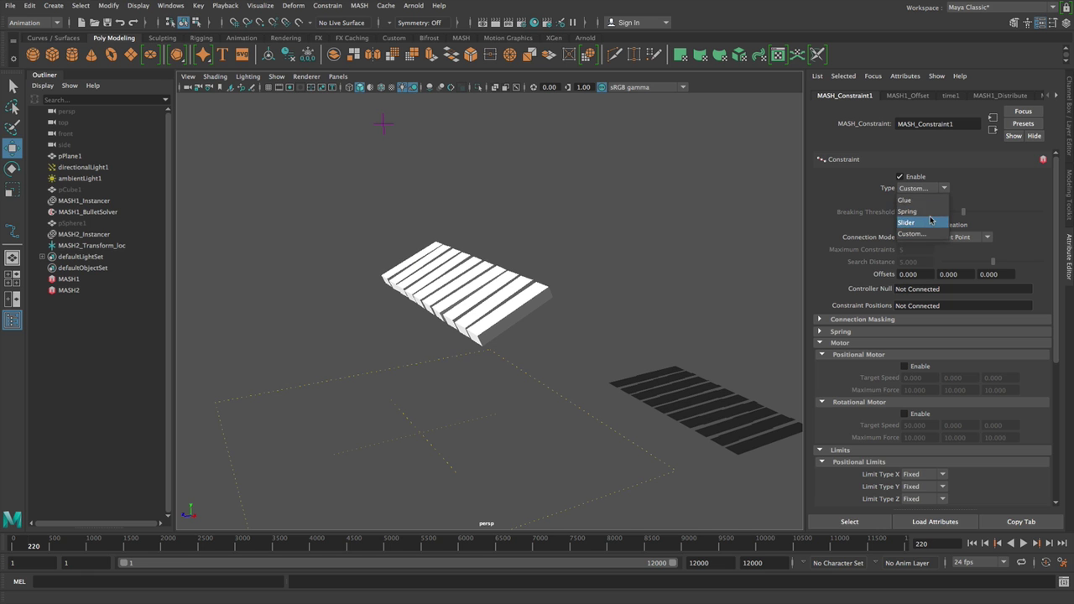
{"action": "left_click", "coordinate": [929, 221]}
{"action": "left_click", "coordinate": [971, 544]}
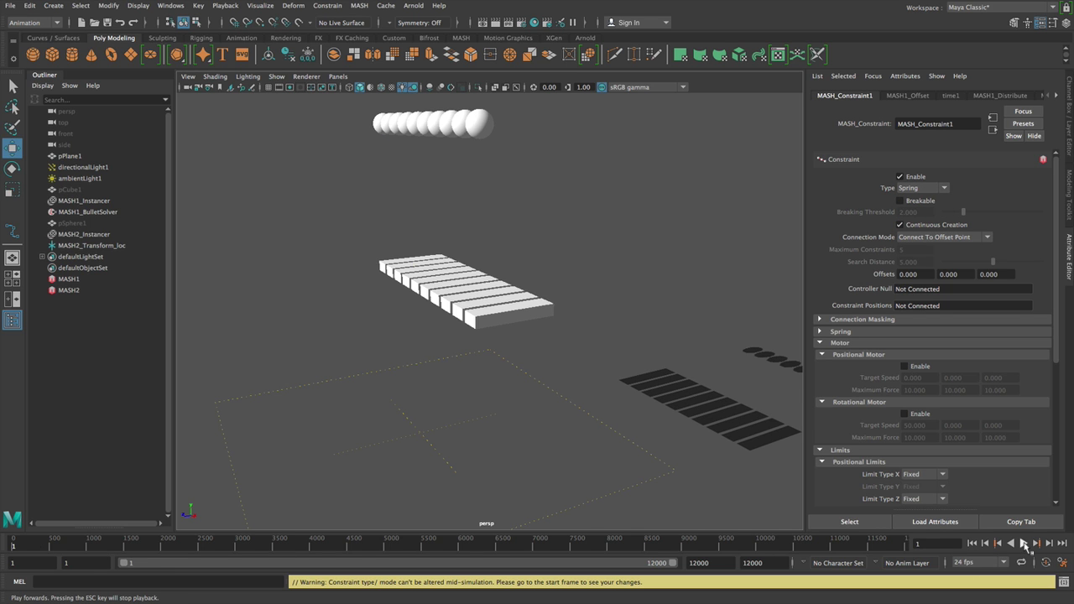
{"action": "left_click", "coordinate": [1024, 543]}
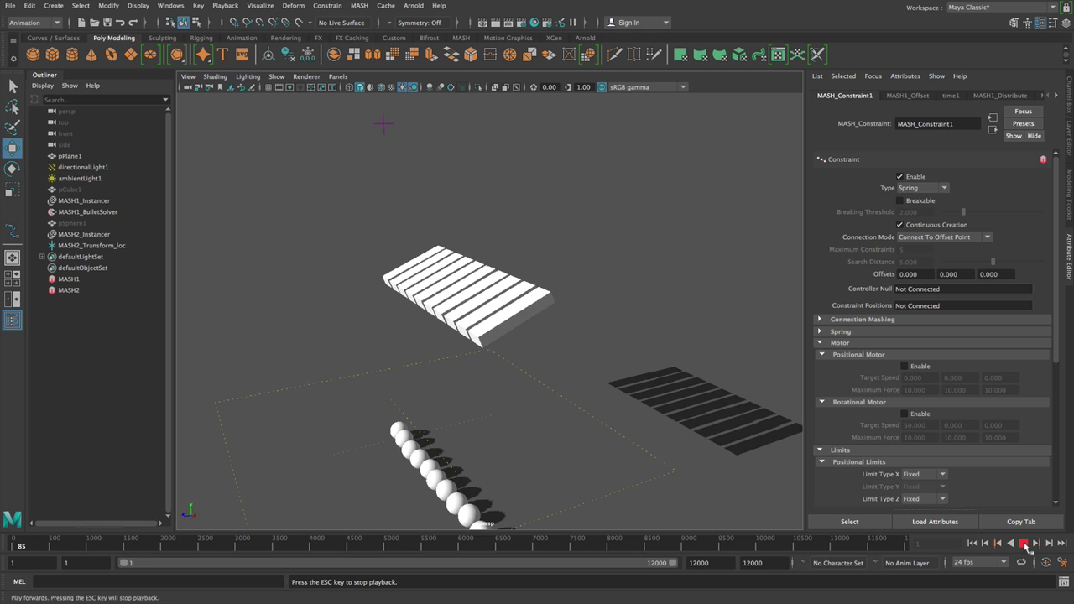
{"action": "left_click", "coordinate": [1023, 544]}
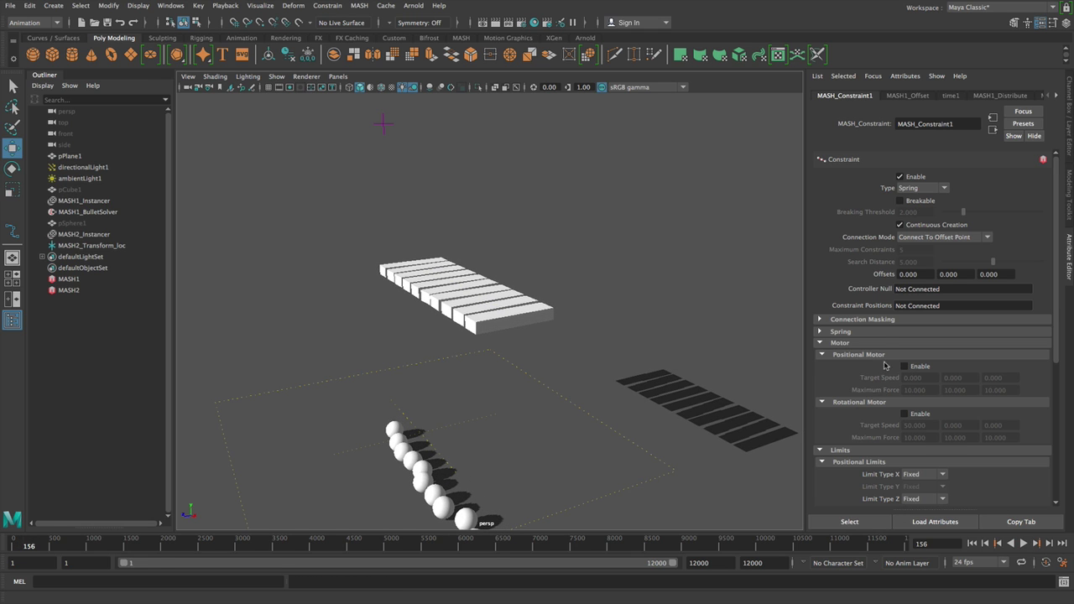
Step: Expand the constraint's spring settings and replay the simulation from the start frame
{"action": "left_click", "coordinate": [841, 331]}
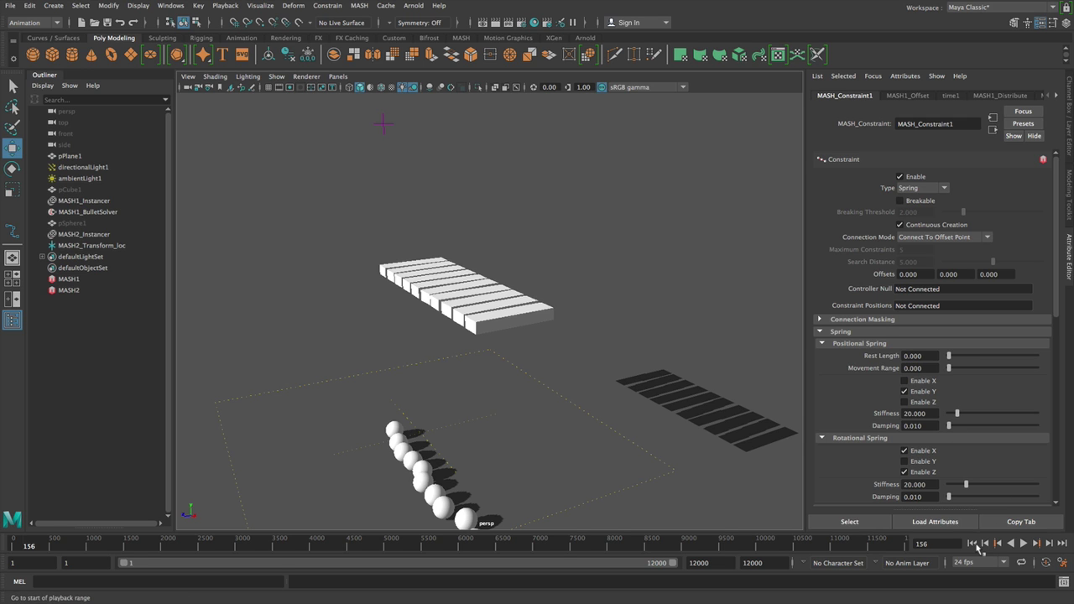
{"action": "left_click", "coordinate": [973, 544]}
{"action": "left_click", "coordinate": [1024, 543]}
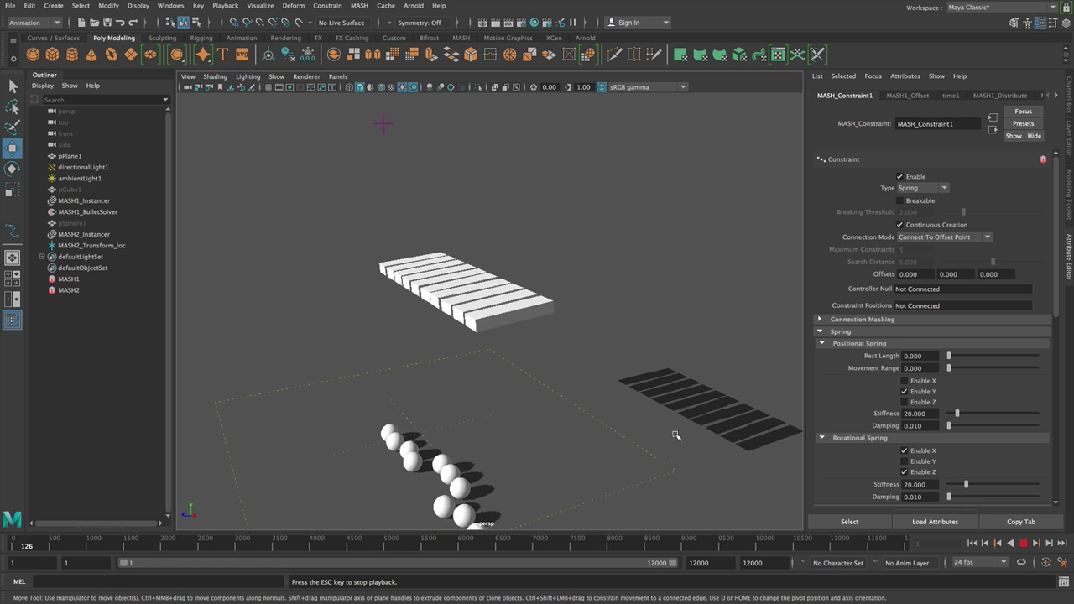
Step: Examine the slabs' spring motion from a lower angle during playback, and stop the simulation
{"action": "right_click_drag", "start_coordinate": [676, 434], "coordinate": [605, 413], "text": "alt"}
{"action": "left_click_drag", "start_coordinate": [606, 413], "coordinate": [626, 390], "text": "alt"}
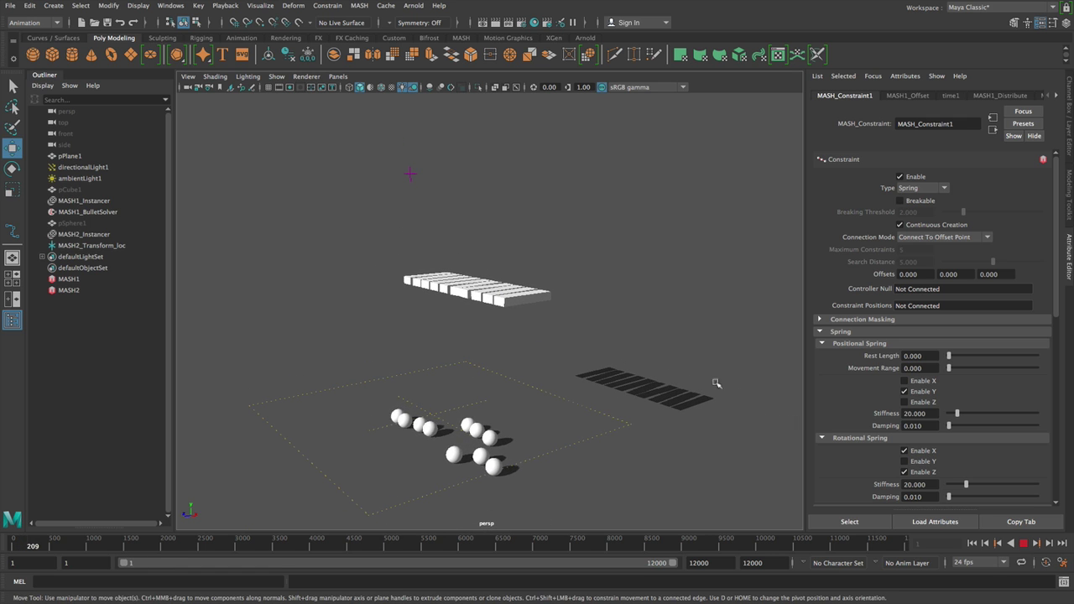
{"action": "key", "text": "Escape"}
Step: Set the constraint's rotational Y limit type to Fixed
{"action": "scroll", "coordinate": [966, 458], "scroll_direction": "down", "scroll_amount": 4}
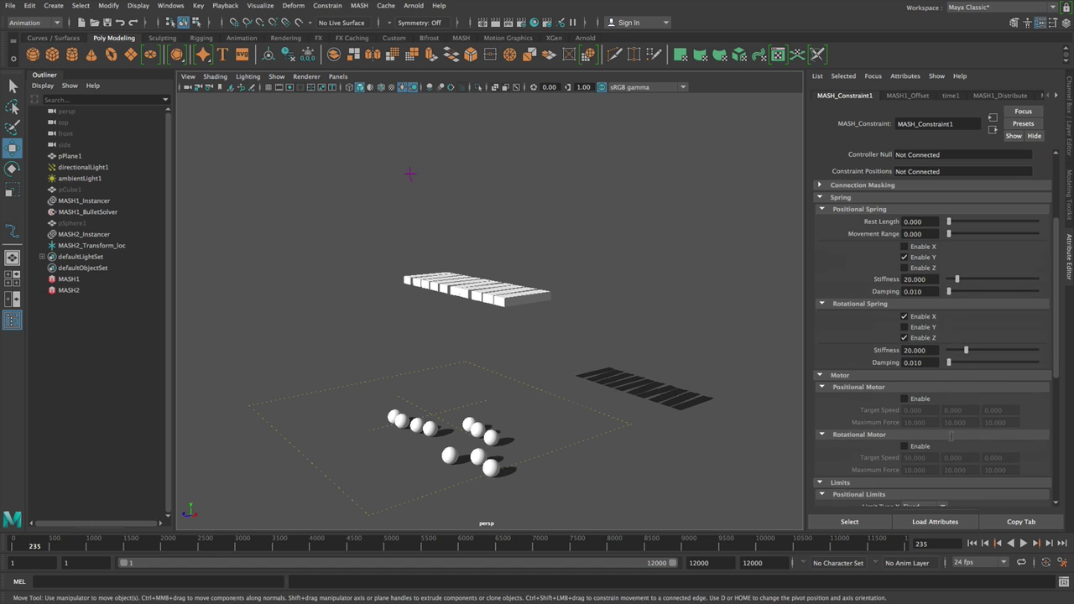
{"action": "scroll", "coordinate": [946, 438], "scroll_direction": "down", "scroll_amount": 5}
{"action": "left_click", "coordinate": [926, 425]}
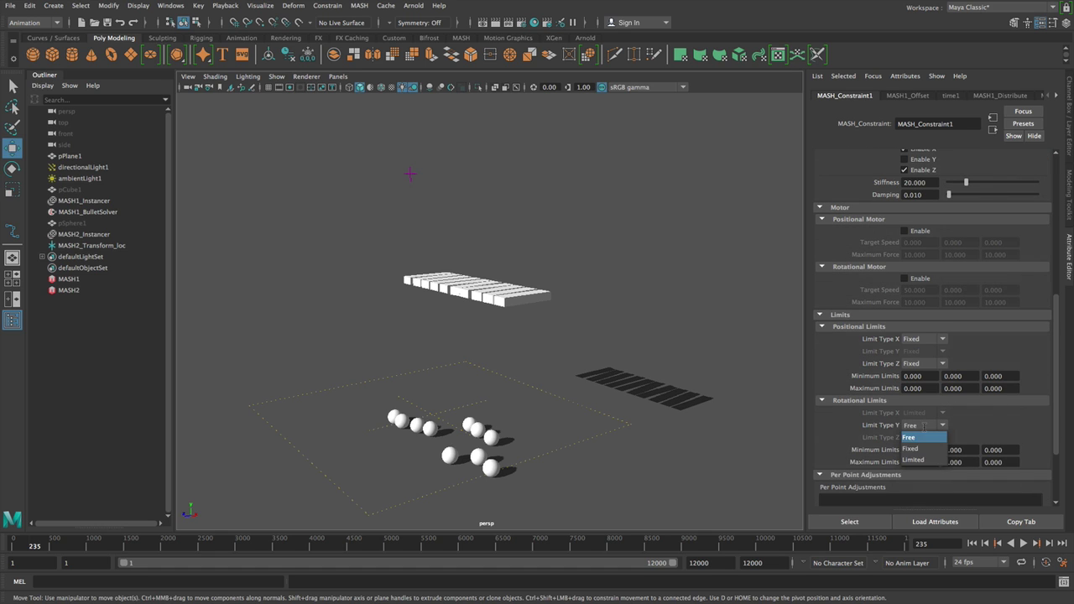
{"action": "left_click", "coordinate": [945, 426]}
{"action": "left_click", "coordinate": [927, 426]}
{"action": "left_click", "coordinate": [926, 451]}
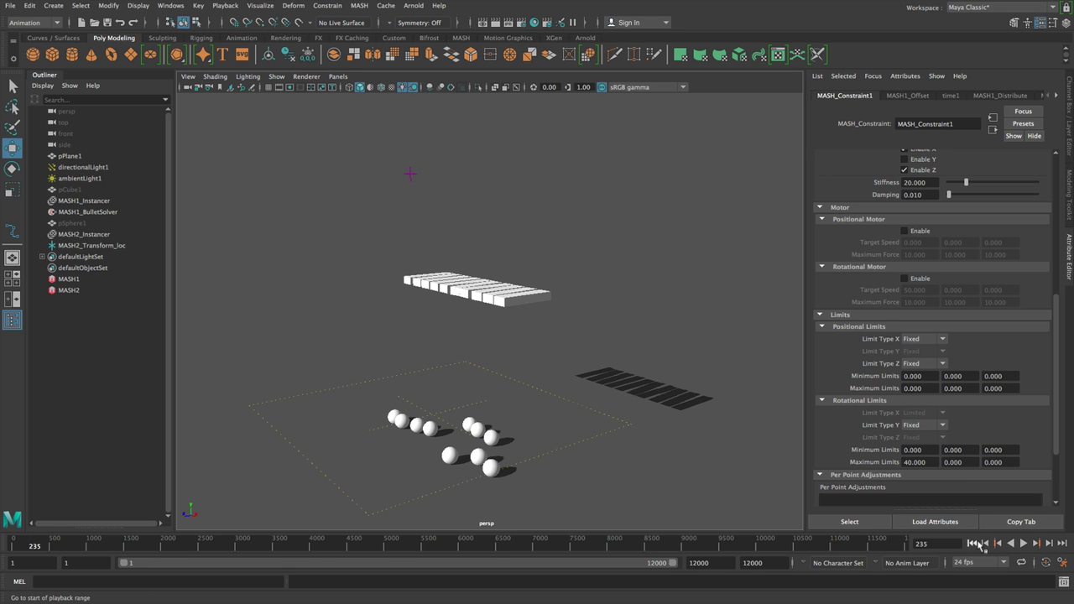
Step: Play the simulation from the start frame twice to examine the slabs' spring motion, and stop the playback
{"action": "left_click", "coordinate": [983, 544]}
{"action": "left_click", "coordinate": [1024, 543]}
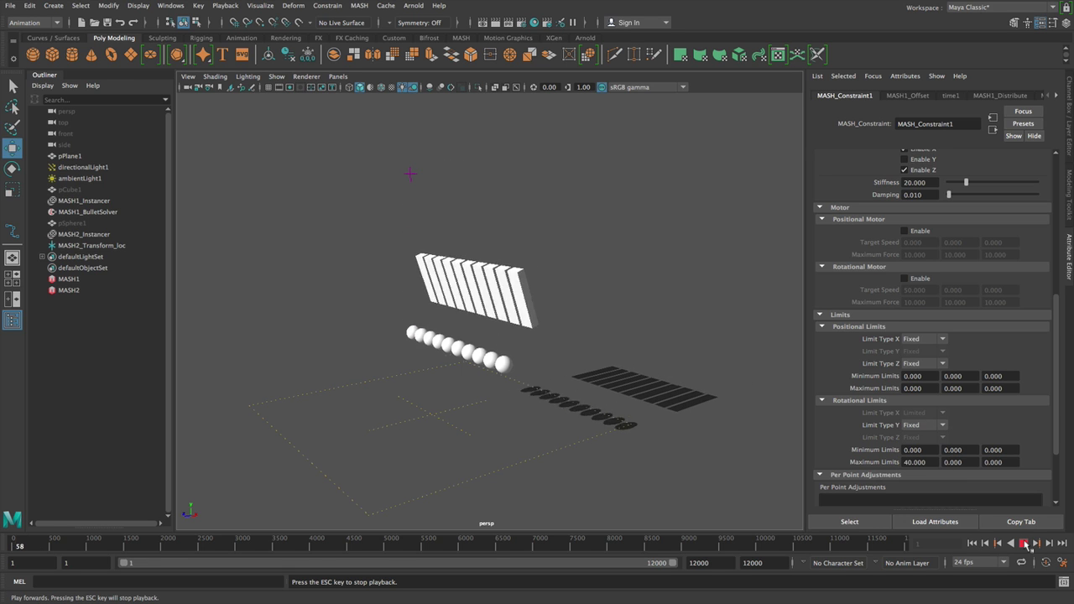
{"action": "right_click_drag", "start_coordinate": [597, 300], "coordinate": [629, 300], "text": "alt"}
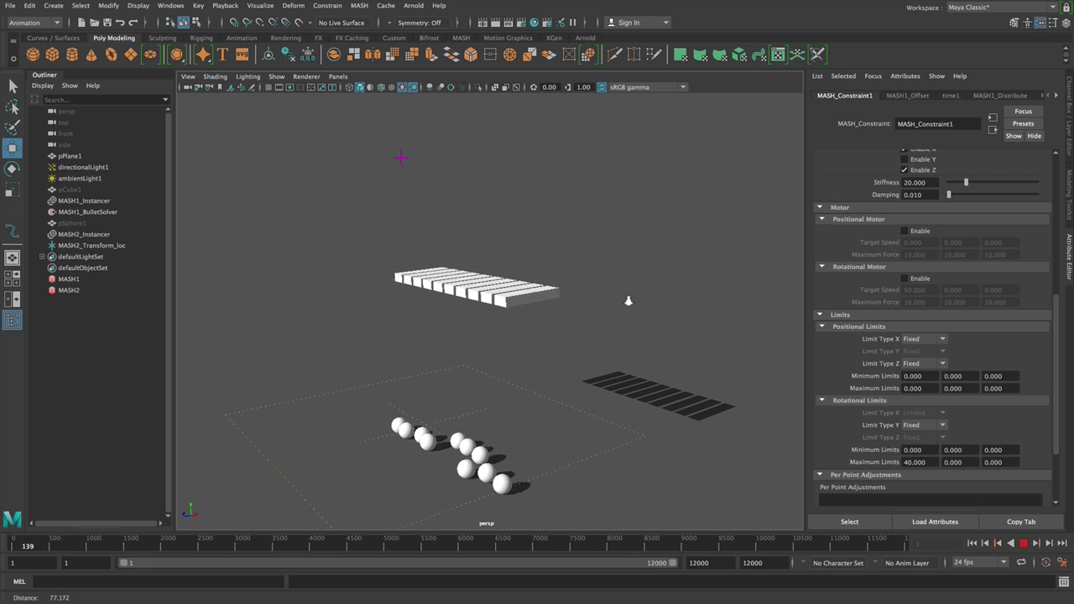
{"action": "scroll", "coordinate": [911, 314], "scroll_direction": "up", "scroll_amount": 6}
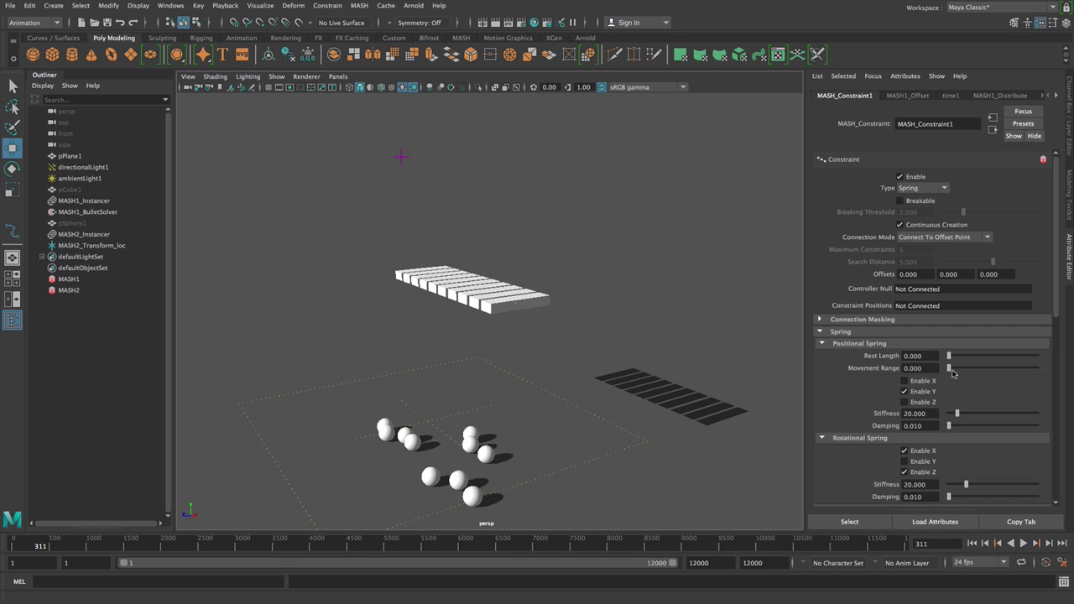
{"action": "left_click", "coordinate": [971, 543]}
{"action": "left_click", "coordinate": [1024, 543]}
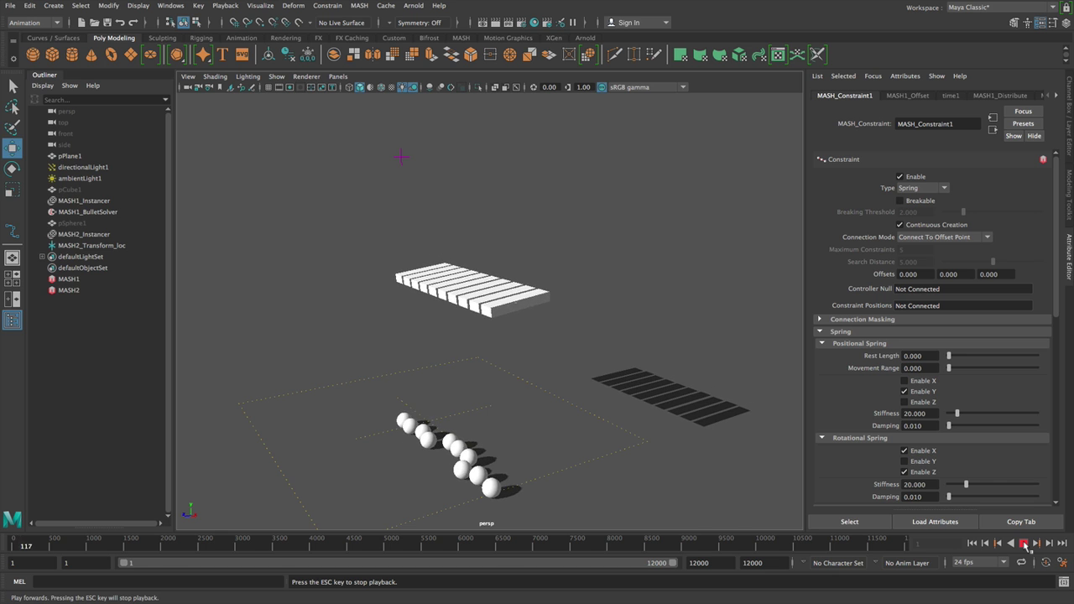
{"action": "left_click", "coordinate": [1023, 544]}
{"action": "left_click_drag", "start_coordinate": [537, 422], "coordinate": [564, 382], "text": "alt"}
Step: Clear the selection and start a new scene
{"action": "left_click", "coordinate": [707, 204]}
{"action": "key", "text": "super+n"}
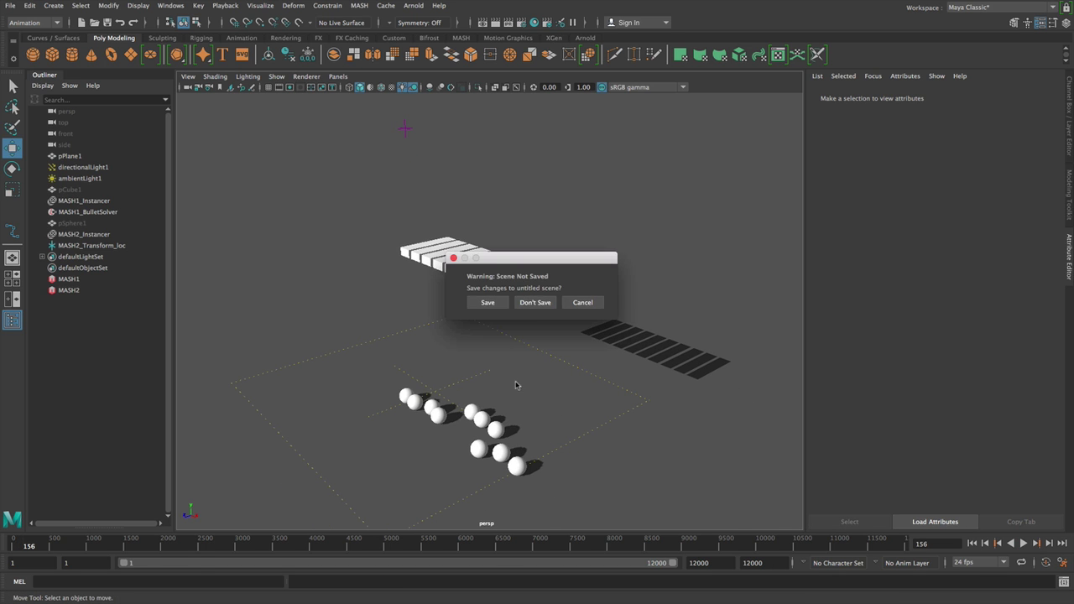